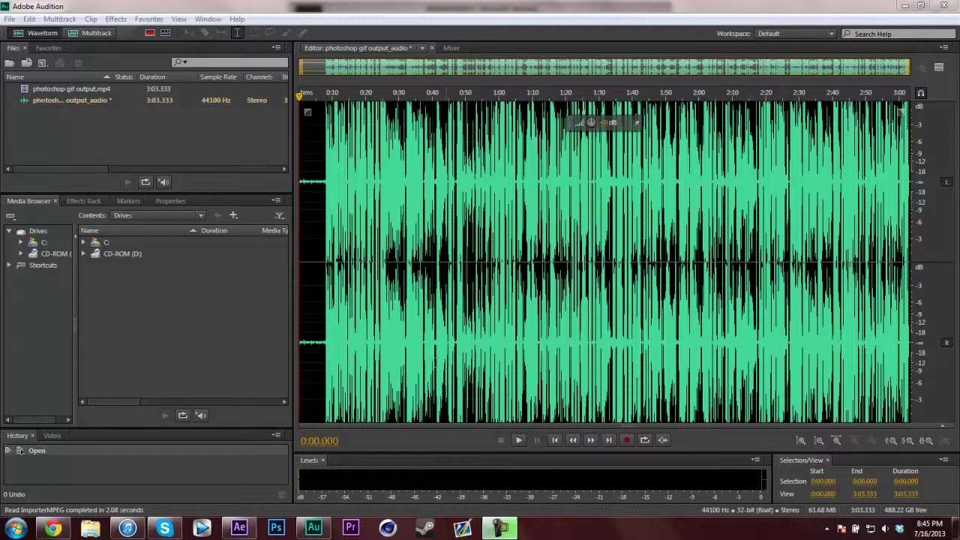
# Leave the photoshop gif output waveform in Audition and switch to After Effects
pyautogui.click(237, 529)
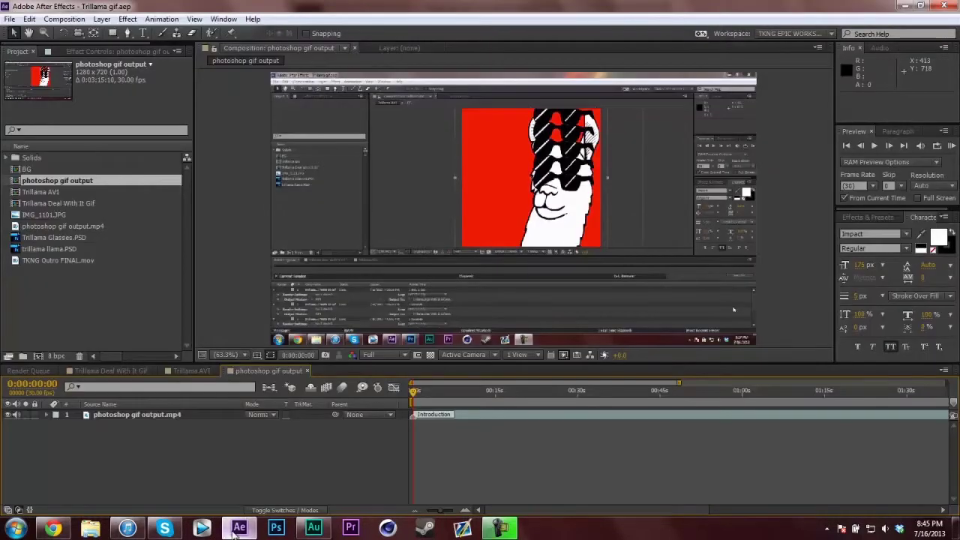
# Select the photoshop gif output.mp4 layer in After Effects, then return to Audition's waveform
pyautogui.click(314, 529)
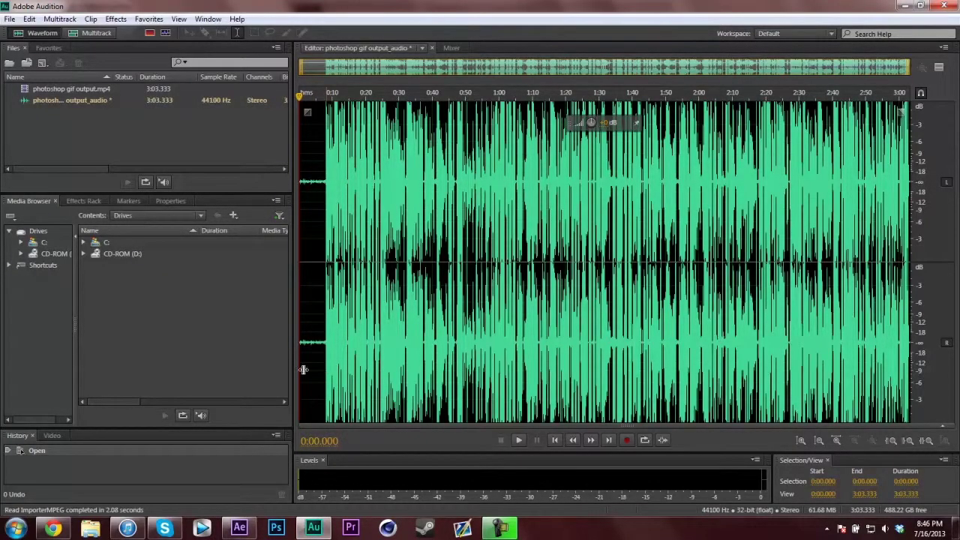
pyautogui.click(239, 529)
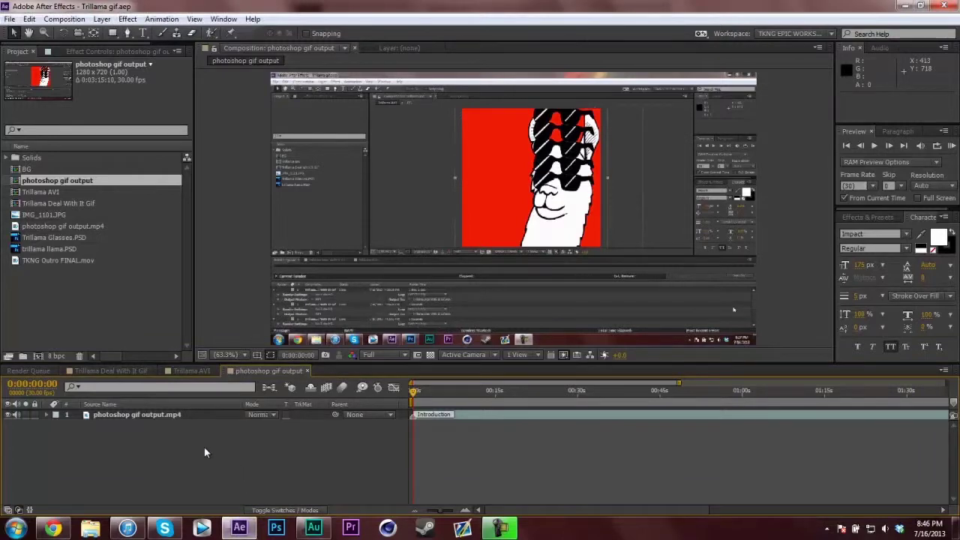
pyautogui.click(171, 415)
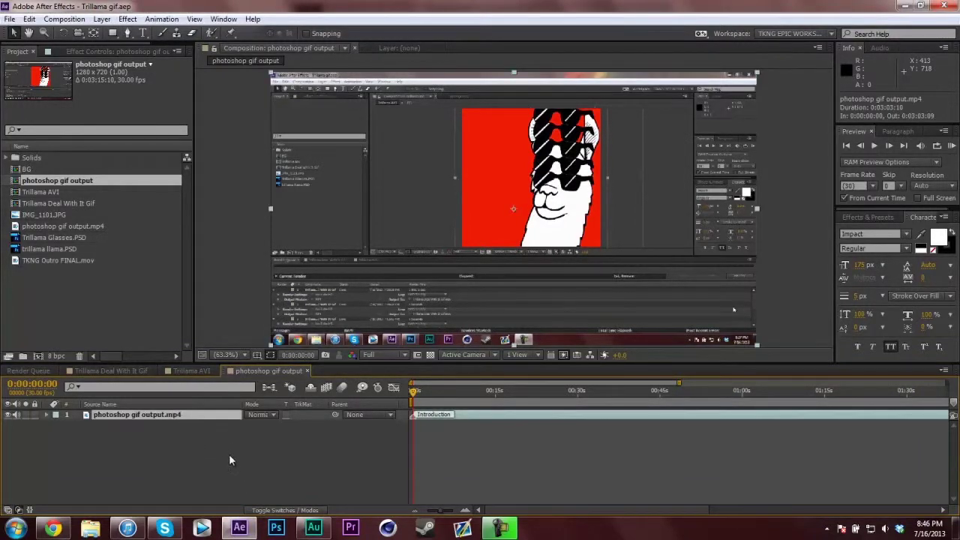
pyautogui.click(313, 529)
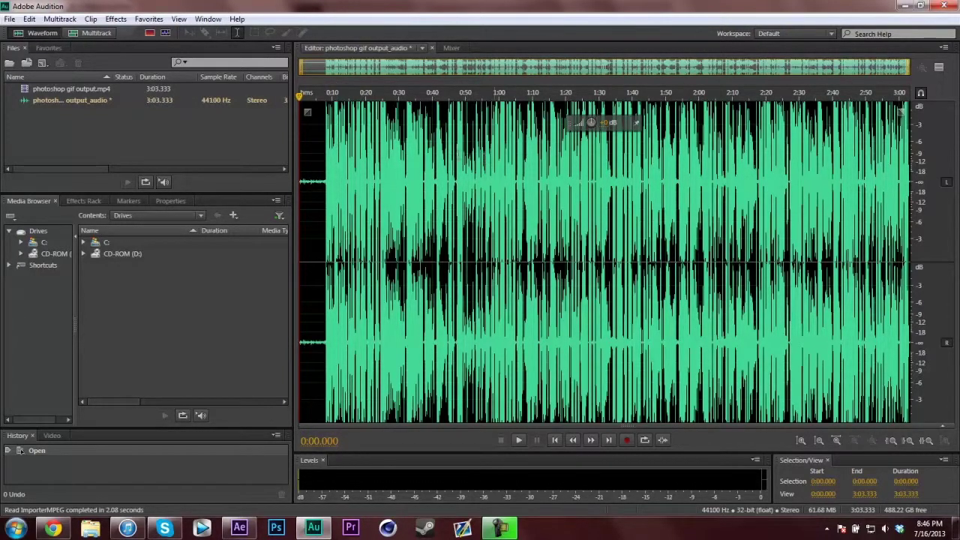
pyautogui.scroll(2, 316, 171)
# Zoom to the file's start, listen to the opening noise, and select the 0–7.8 s noise-only stretch
pyautogui.scroll(5, 318, 169)
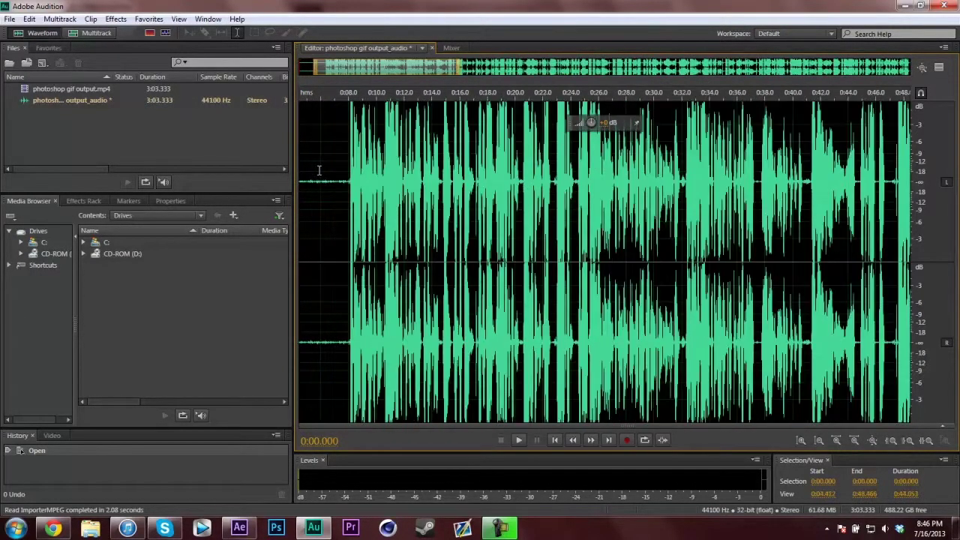
pyautogui.scroll(1, 329, 166)
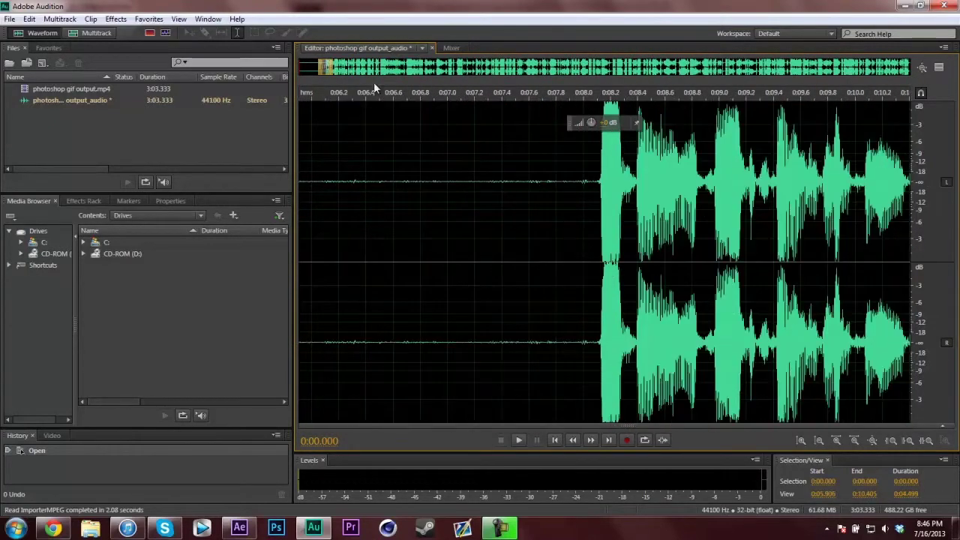
pyautogui.scroll(-2, 380, 130)
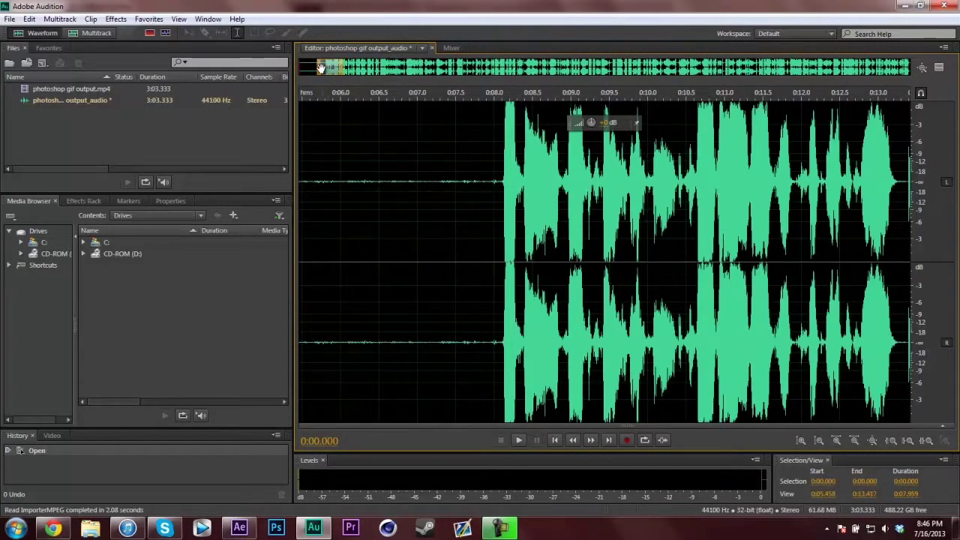
pyautogui.moveTo(318, 67); pyautogui.dragTo(300, 68)
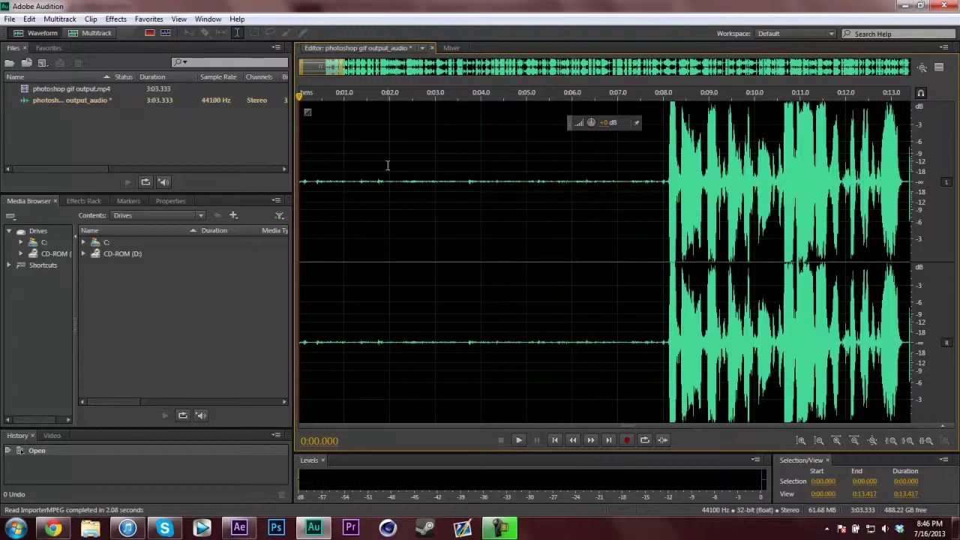
pyautogui.click(322, 166)
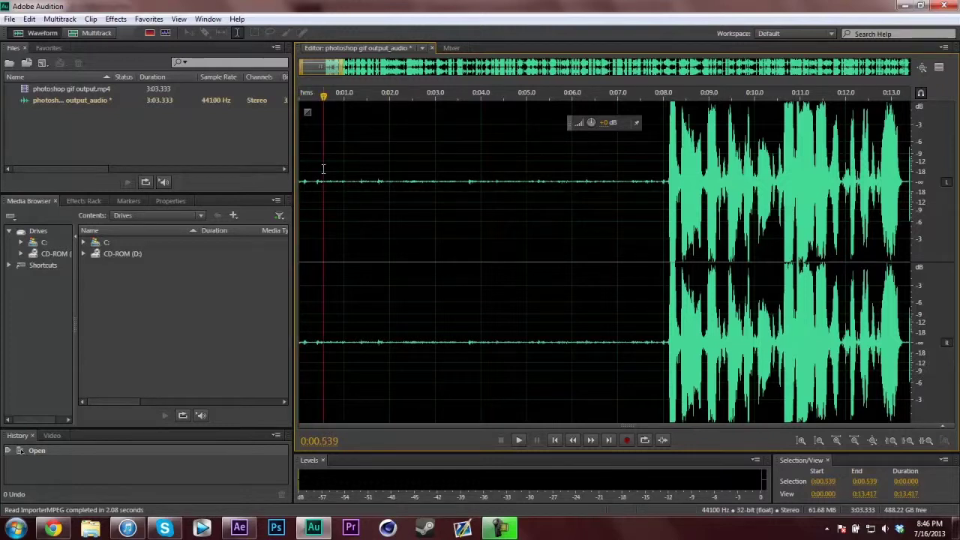
pyautogui.press('space')
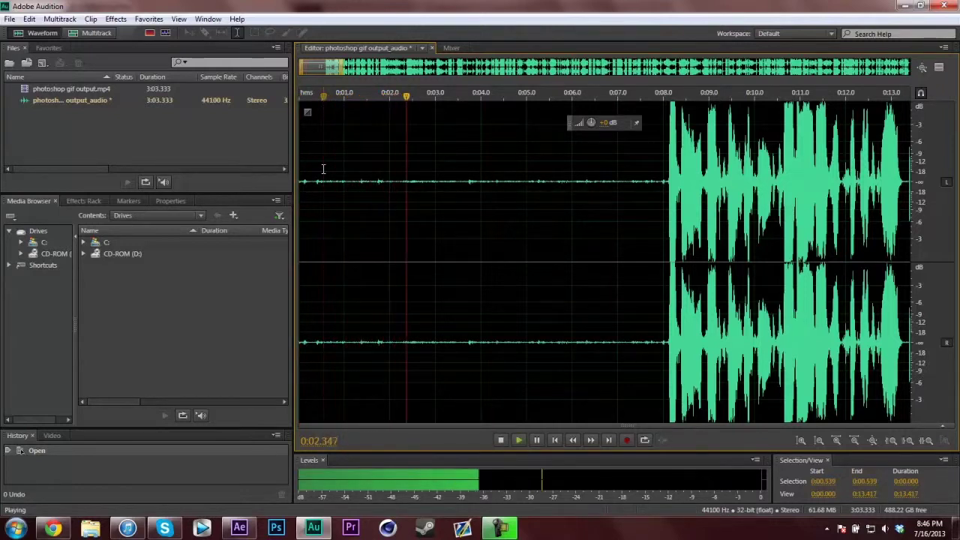
pyautogui.press('space')
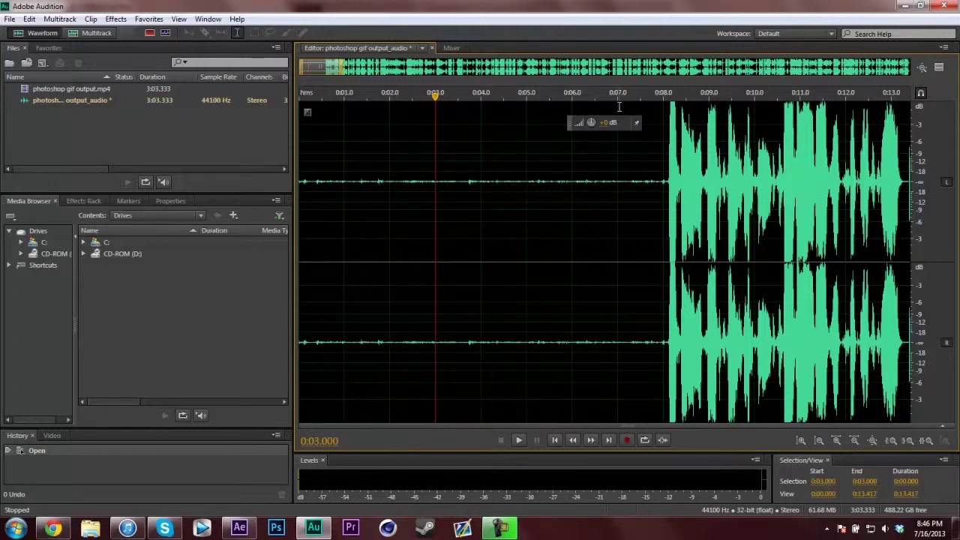
pyautogui.moveTo(655, 113); pyautogui.dragTo(148, 88)
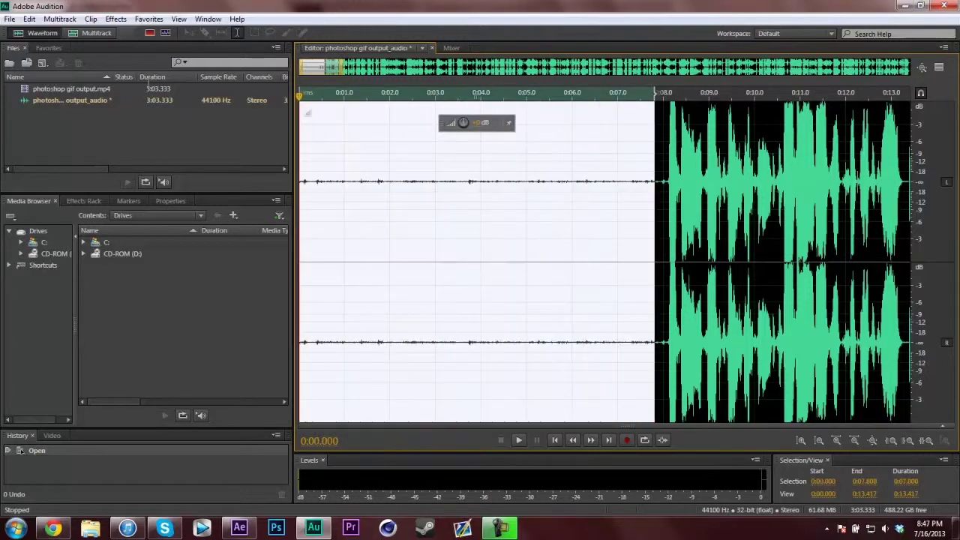
# Capture a noise print from the selected silent intro
pyautogui.click(124, 20)
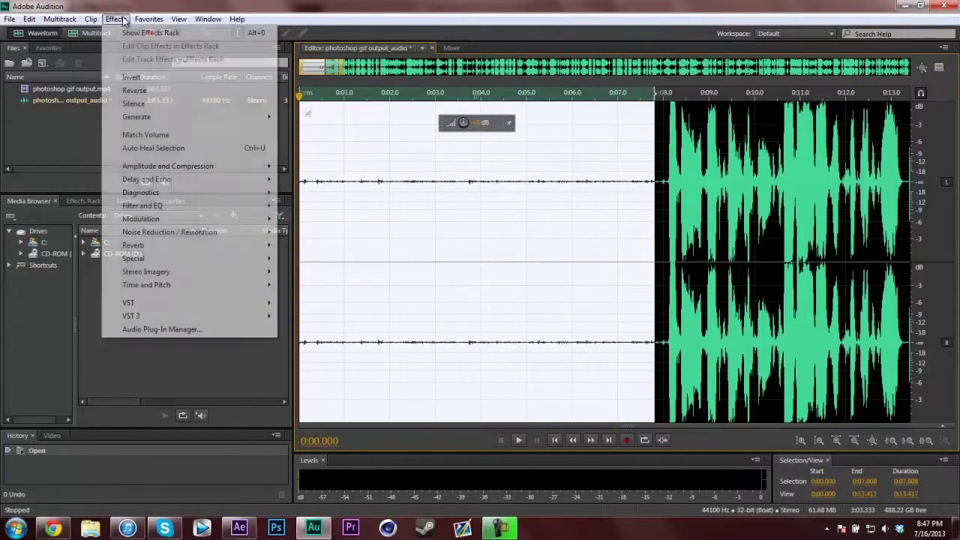
pyautogui.moveTo(172, 231)
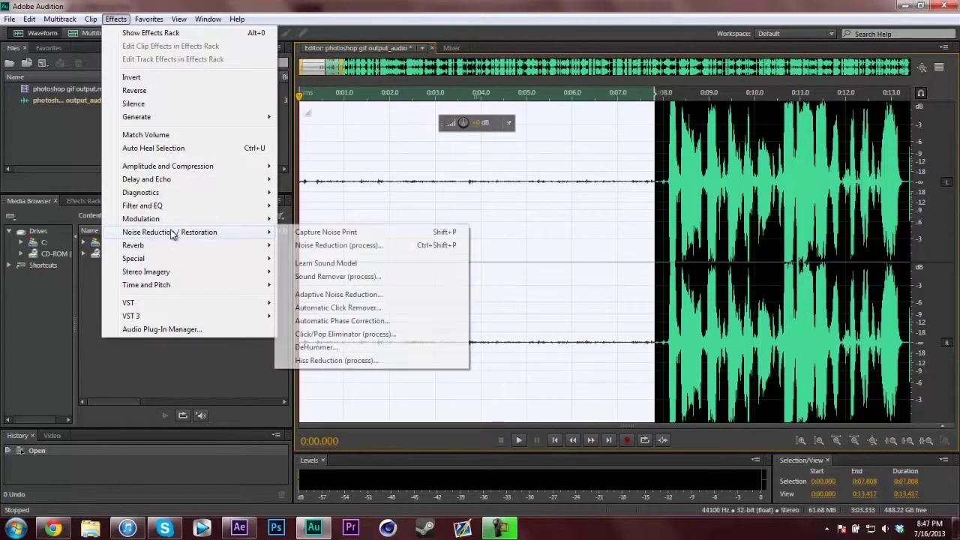
pyautogui.click(332, 233)
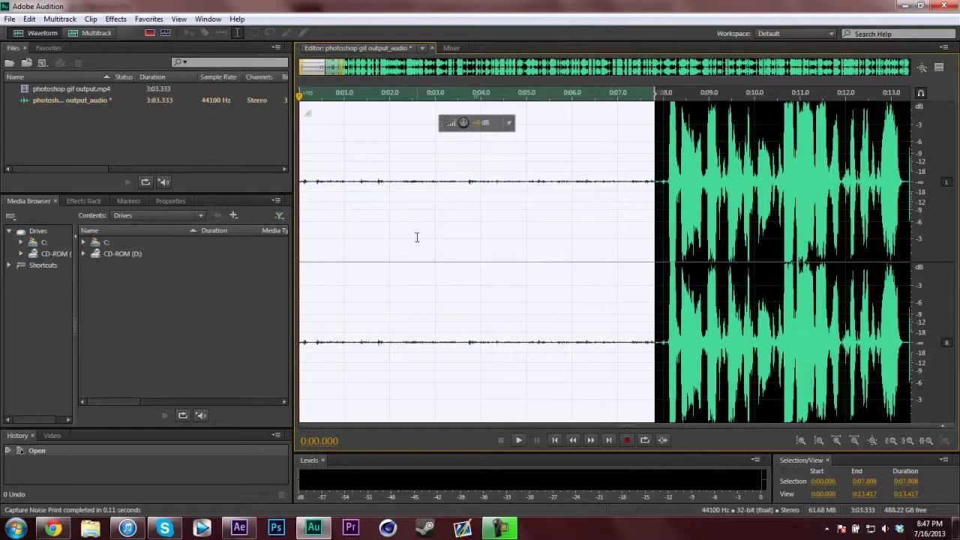
# Apply Noise Reduction to the entire photoshop gif output_audio file
pyautogui.click(417, 237)
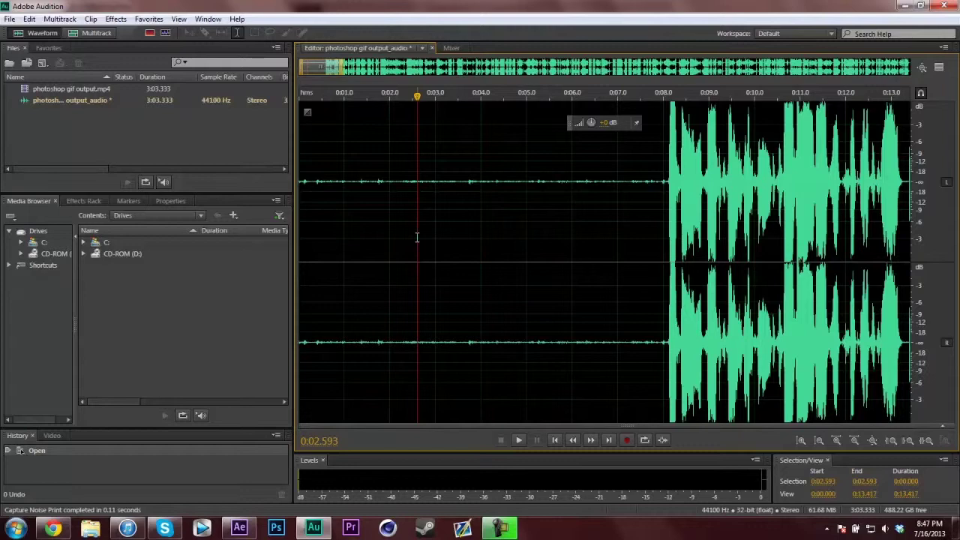
pyautogui.click(116, 19)
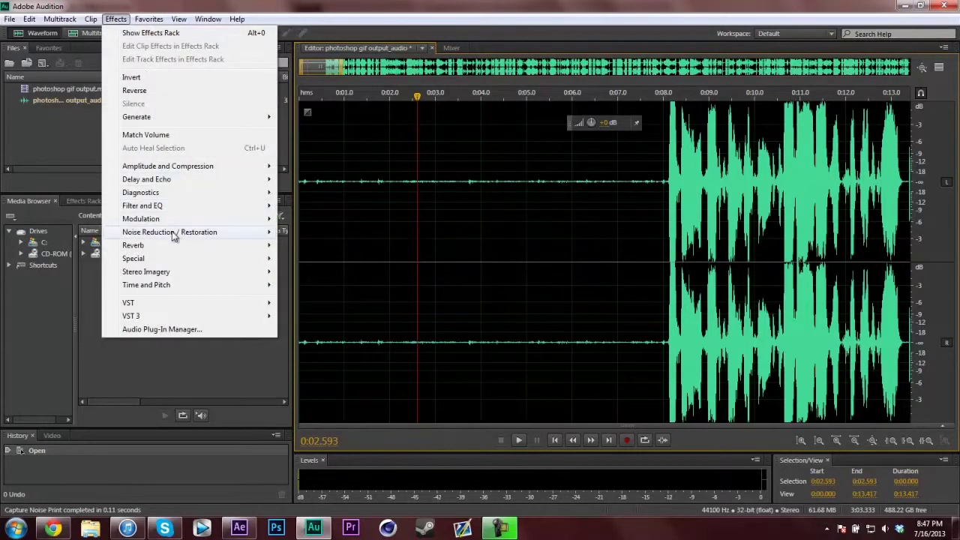
pyautogui.moveTo(259, 238)
pyautogui.click(300, 247)
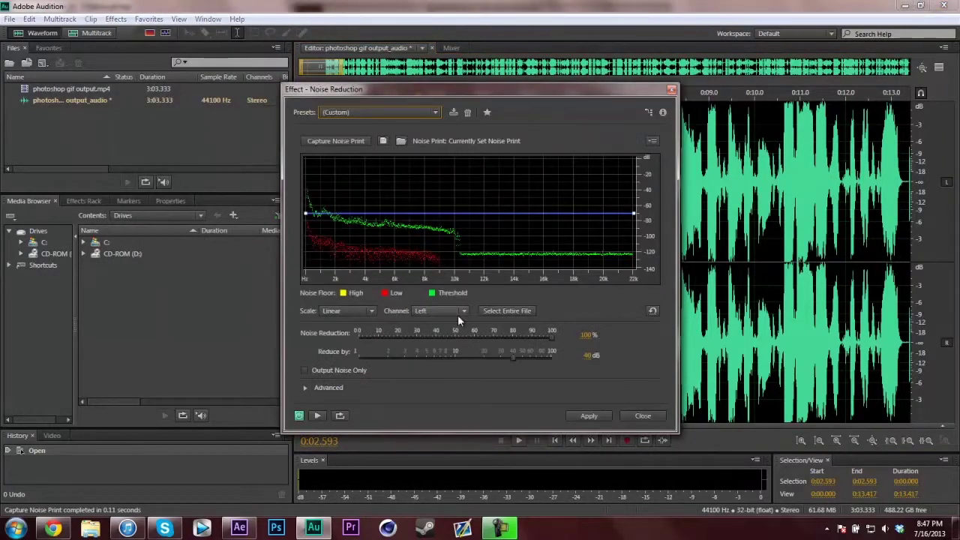
pyautogui.click(505, 315)
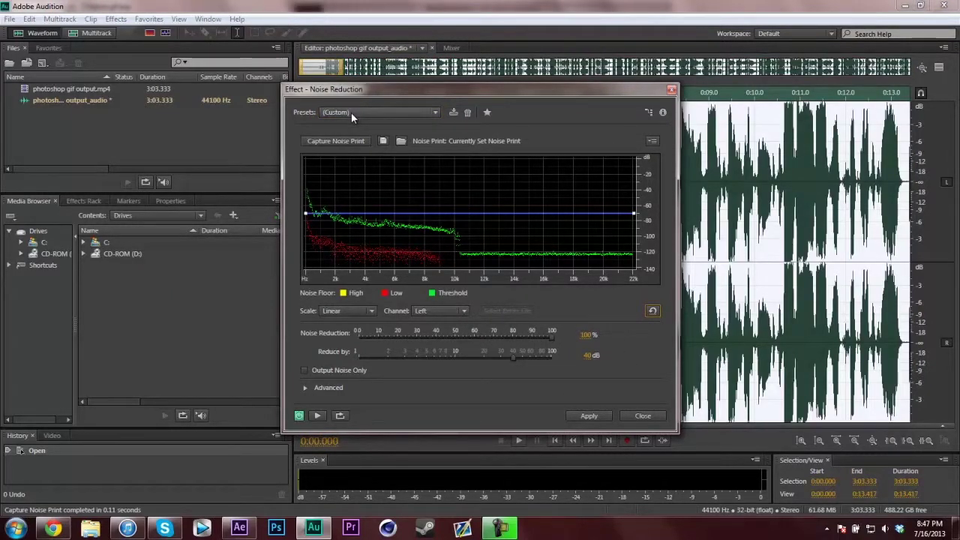
pyautogui.click(591, 415)
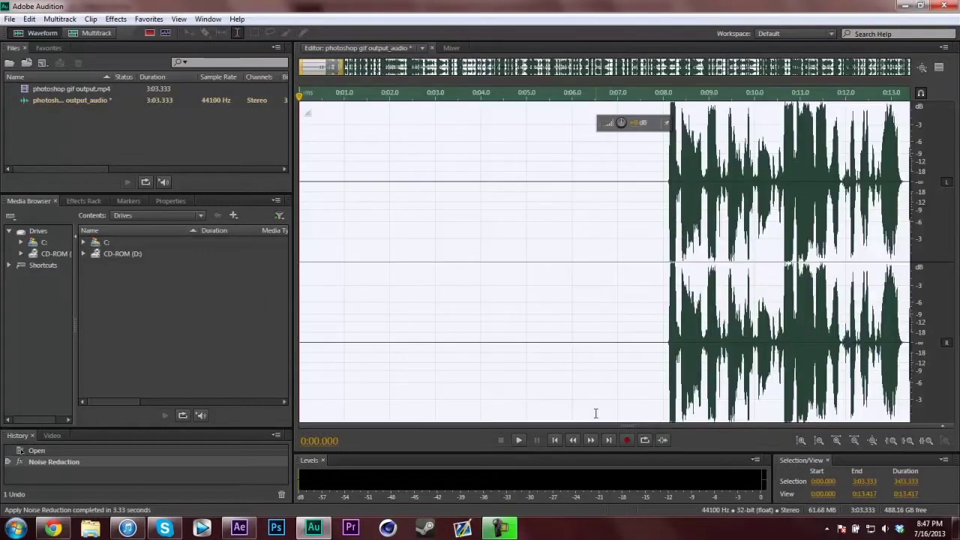
# Play back the cleaned narration from the start, then park the playhead near 4 seconds
pyautogui.click(330, 152)
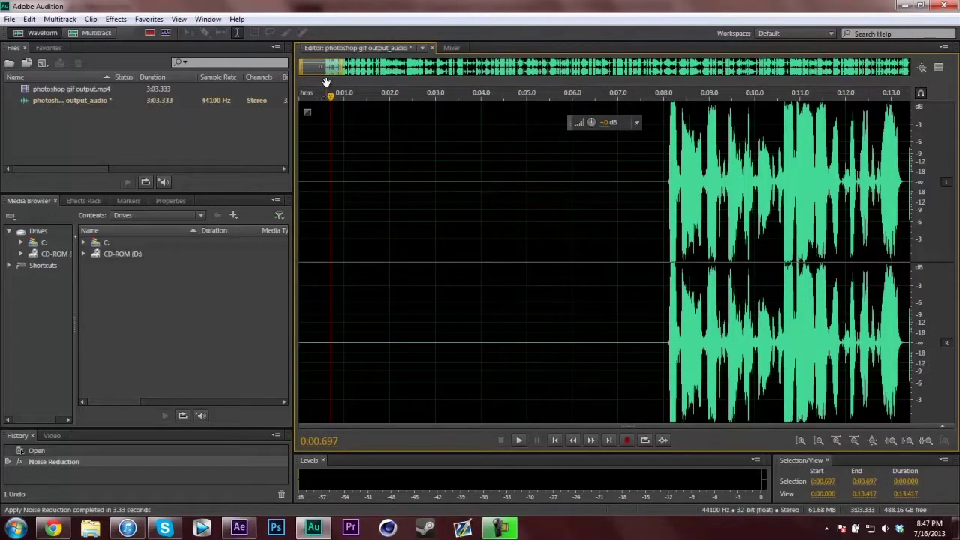
pyautogui.press('Home')
pyautogui.press('space')
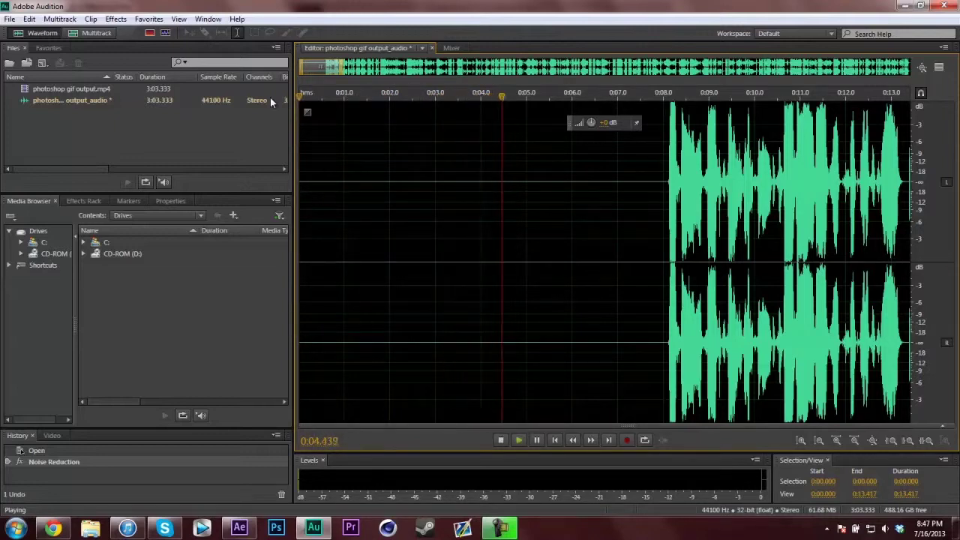
pyautogui.press('space')
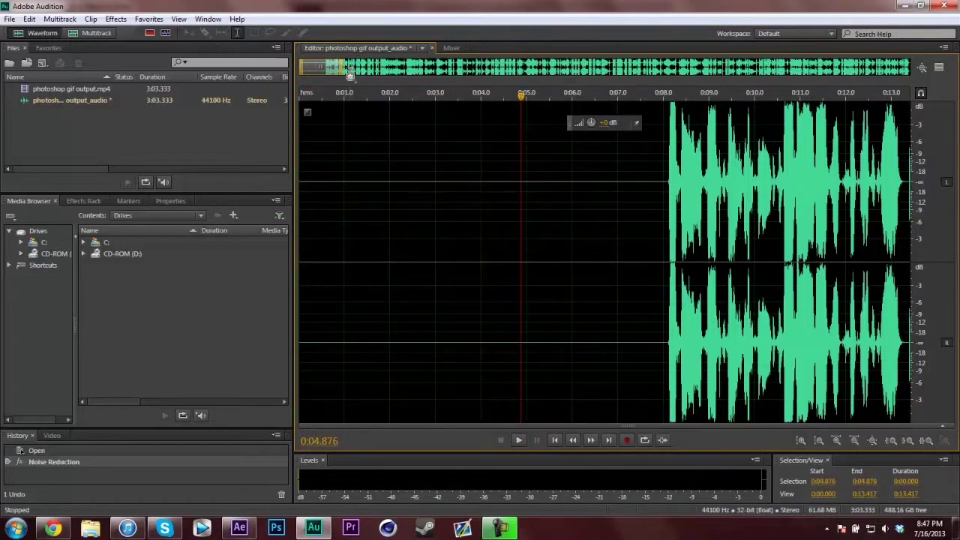
pyautogui.scroll(-8, 552, 75)
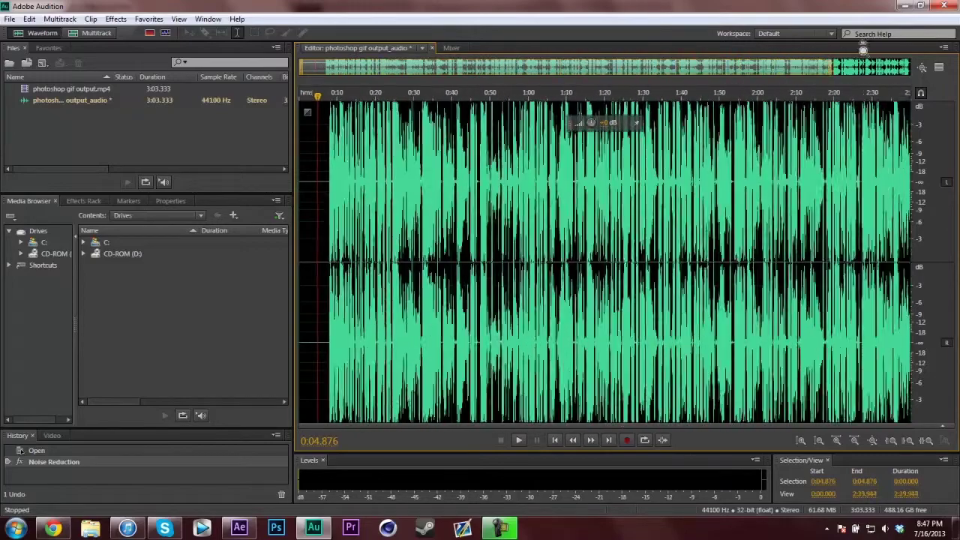
pyautogui.scroll(8, 549, 90)
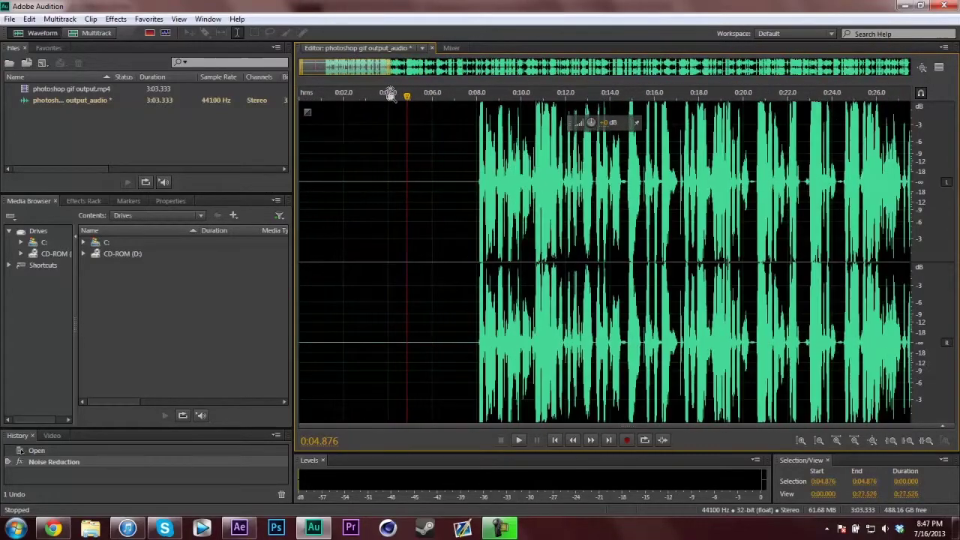
pyautogui.moveTo(416, 96); pyautogui.dragTo(396, 103)
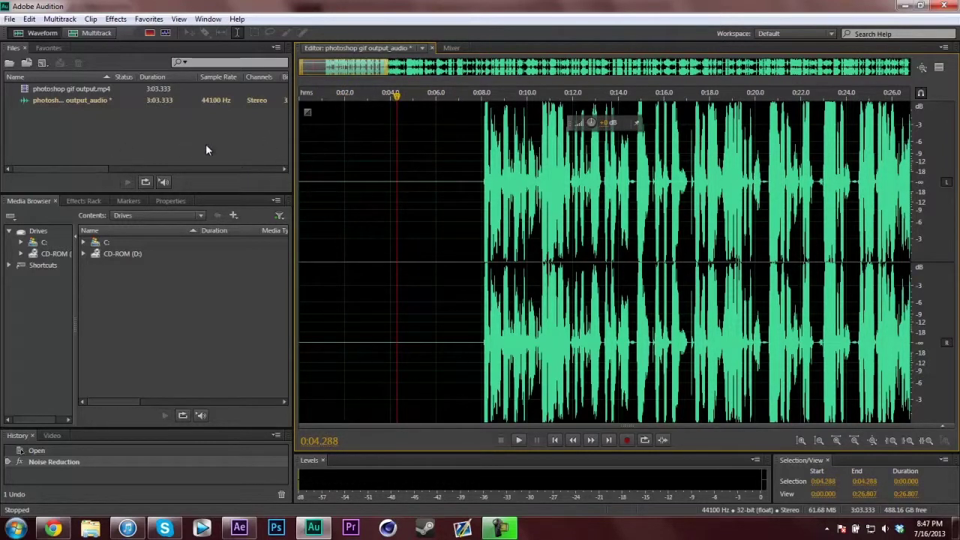
# In After Effects, select the photoshop gif output.mp4 layer, toggle its audio levels, then return to Audition
pyautogui.click(239, 528)
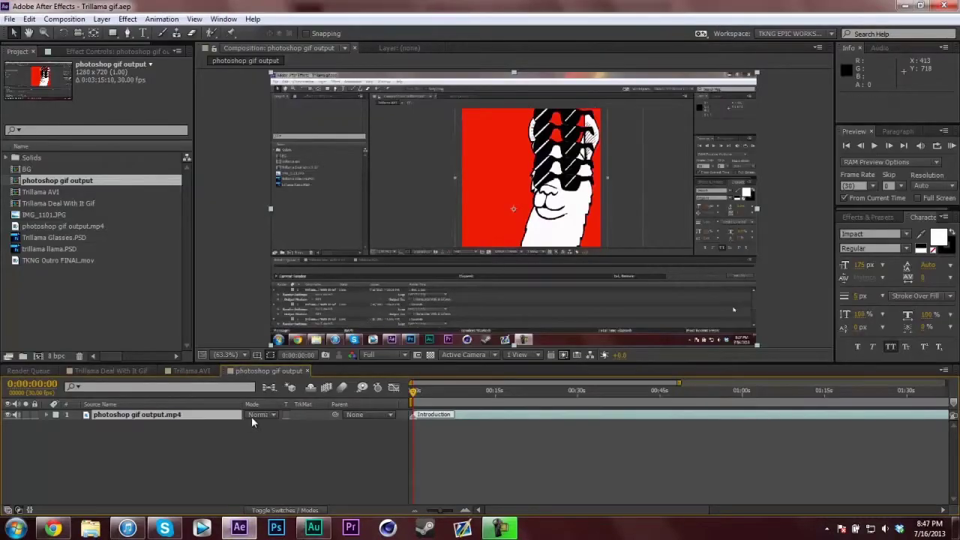
pyautogui.click(250, 439)
pyautogui.click(209, 417)
pyautogui.press('l')
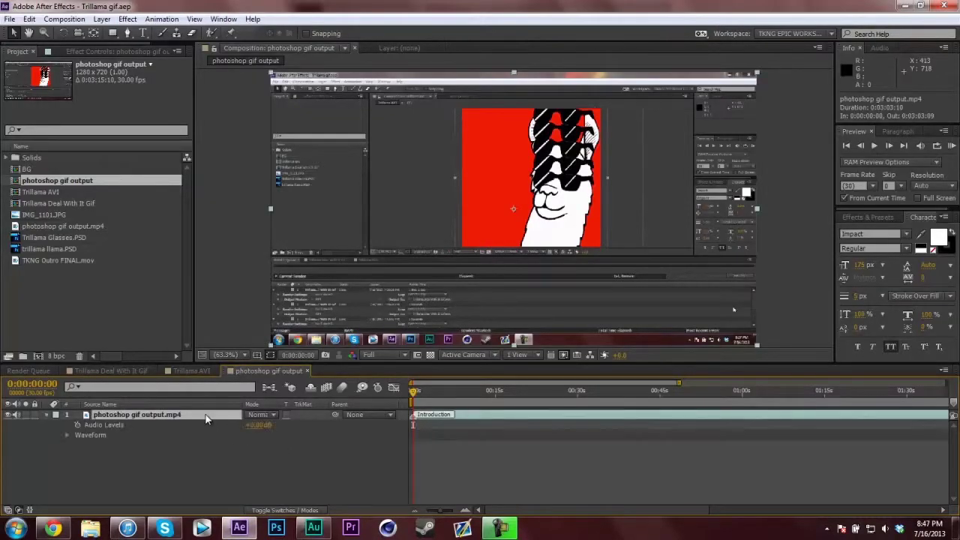
pyautogui.press('l')
pyautogui.press('l')
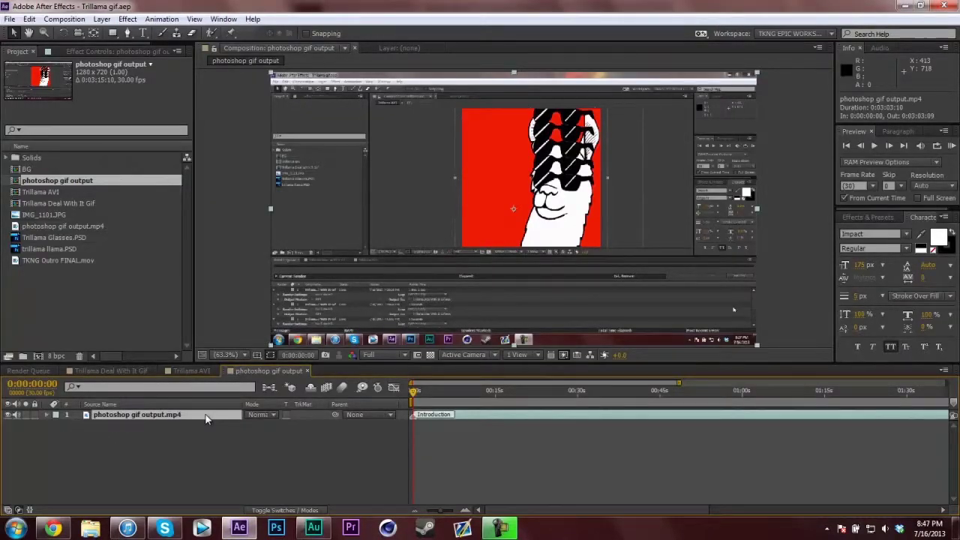
pyautogui.click(313, 529)
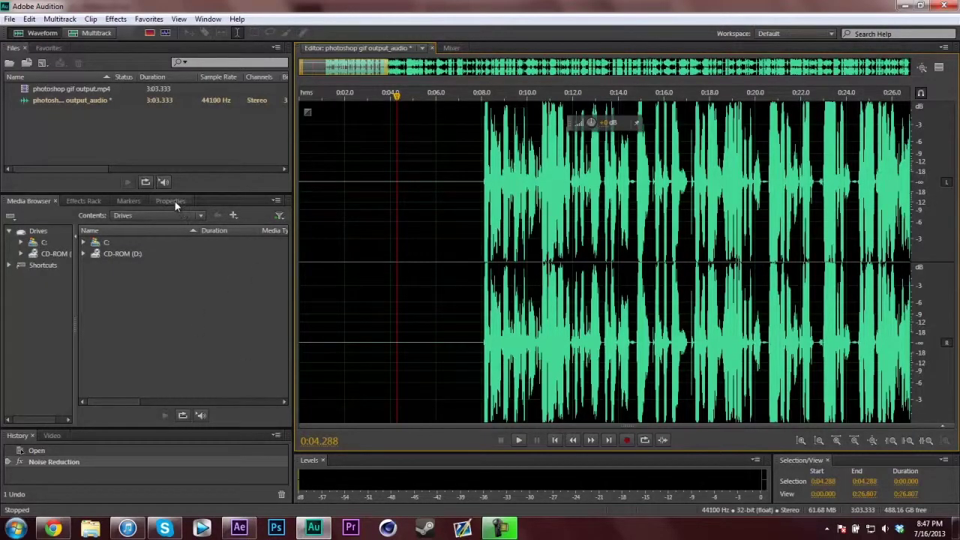
# Load the Boxing Announcer effects-rack preset and preview the narration with it
pyautogui.click(83, 201)
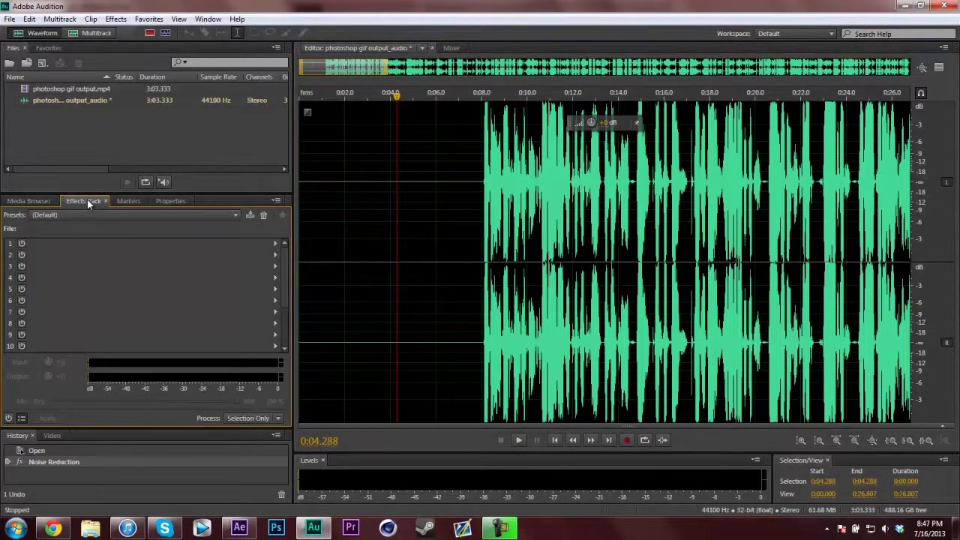
pyautogui.click(73, 215)
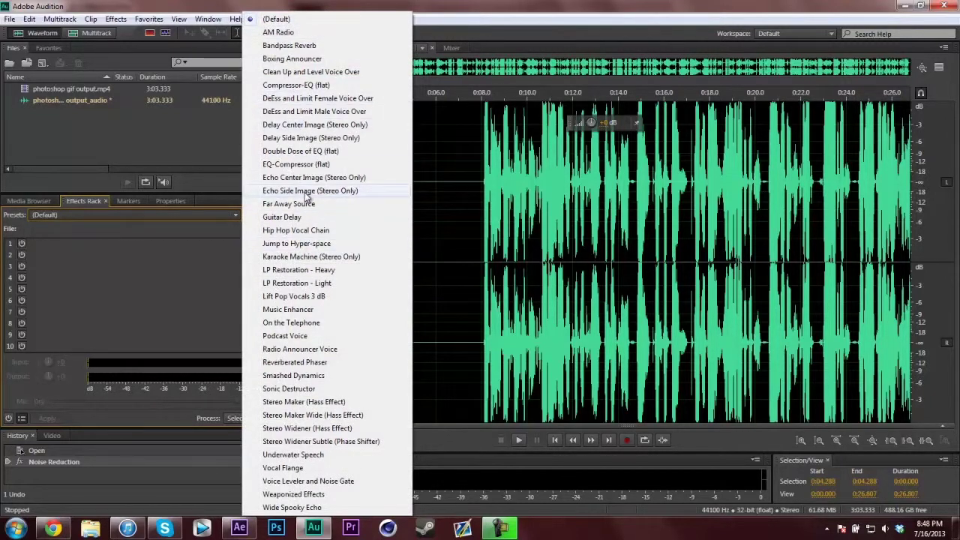
pyautogui.click(296, 59)
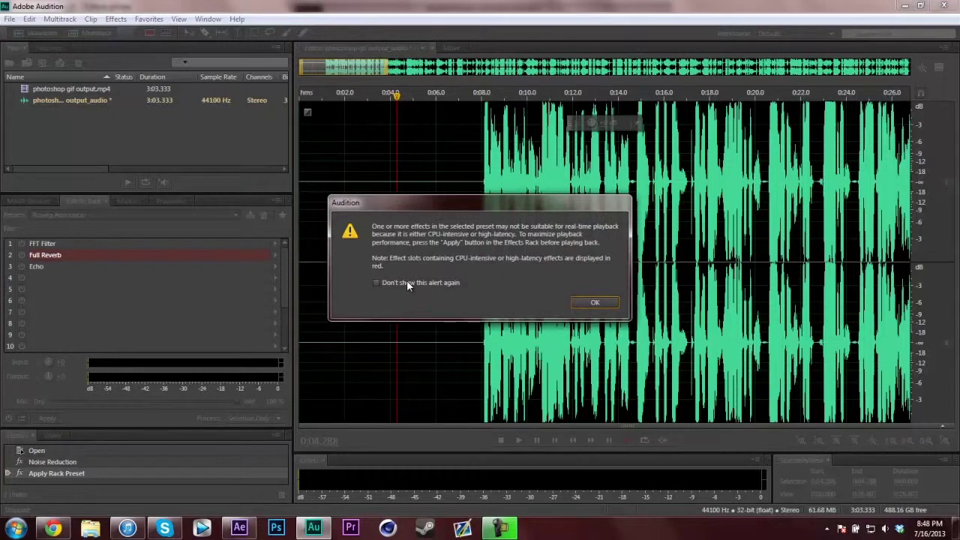
pyautogui.click(594, 301)
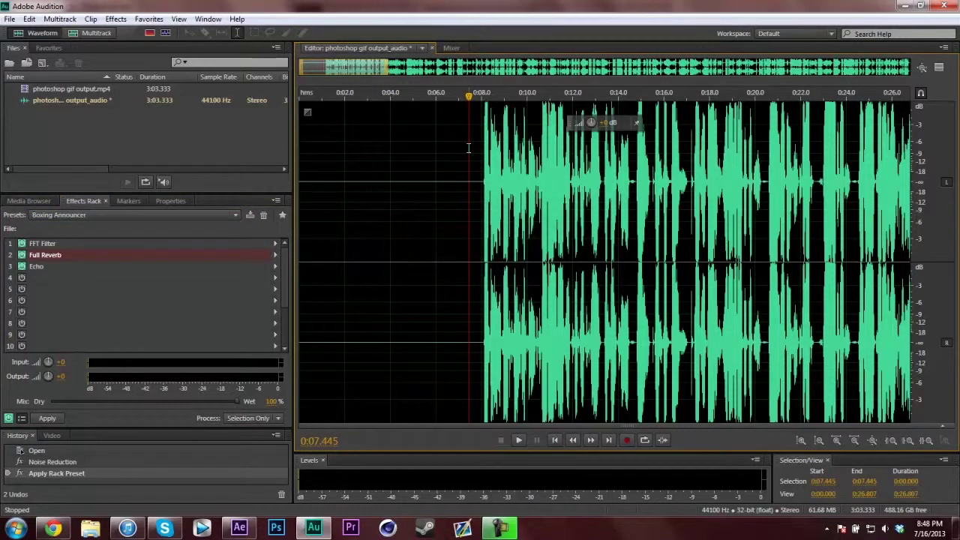
pyautogui.press('space')
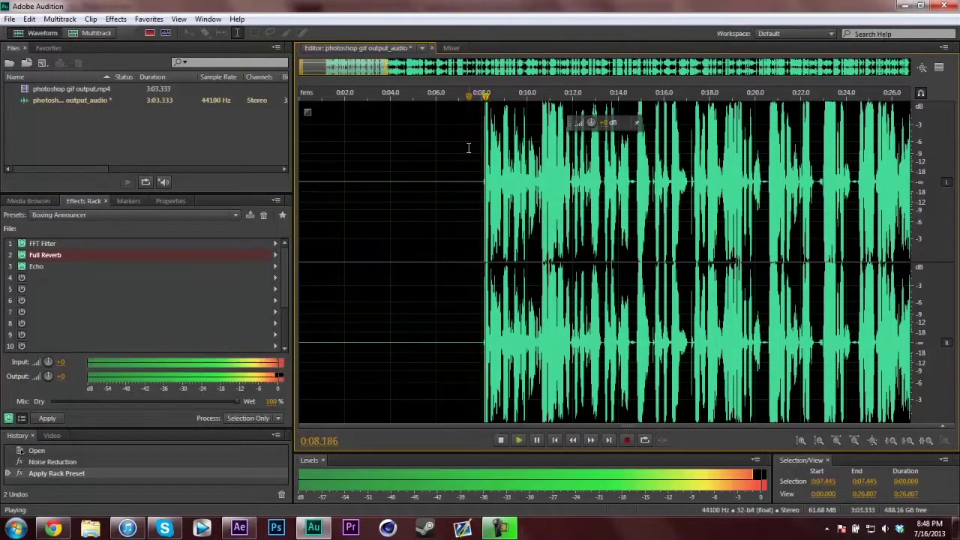
pyautogui.press('space')
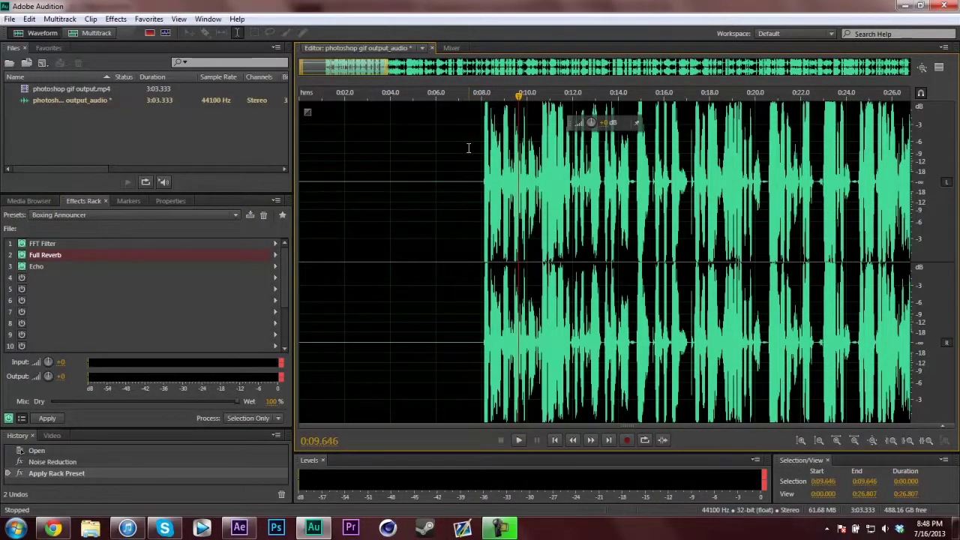
# Switch the rack to the Underwater Speech preset and preview it from about 7 seconds
pyautogui.click(96, 216)
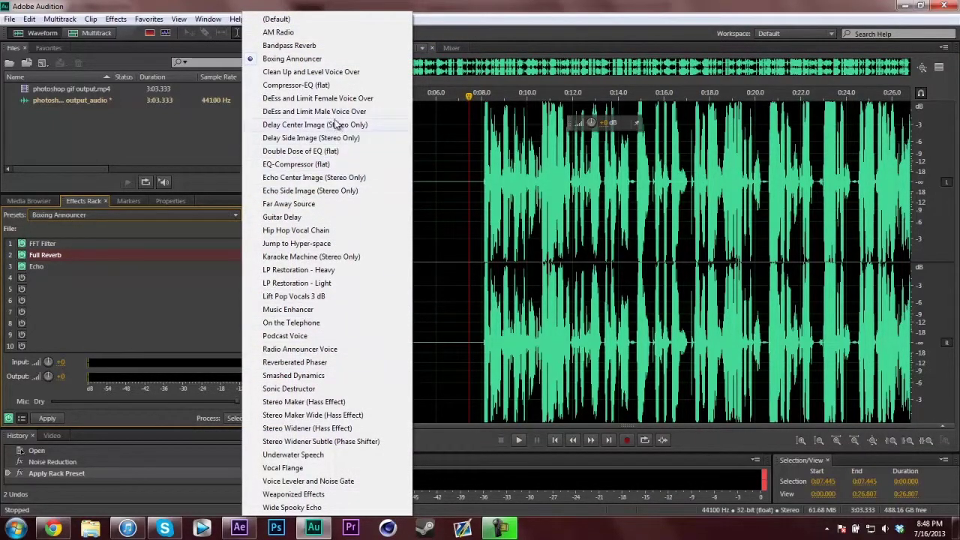
pyautogui.click(300, 456)
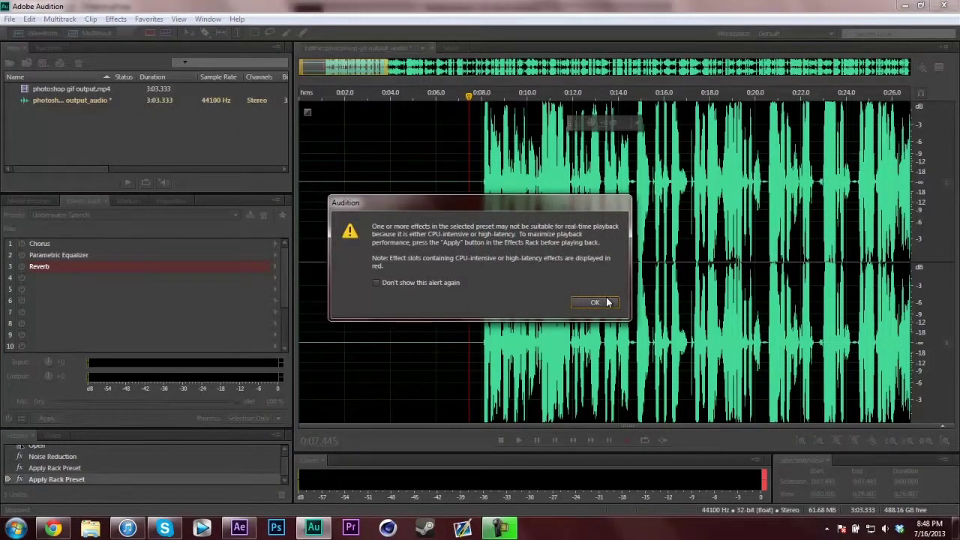
pyautogui.click(595, 302)
pyautogui.click(465, 227)
pyautogui.press('space')
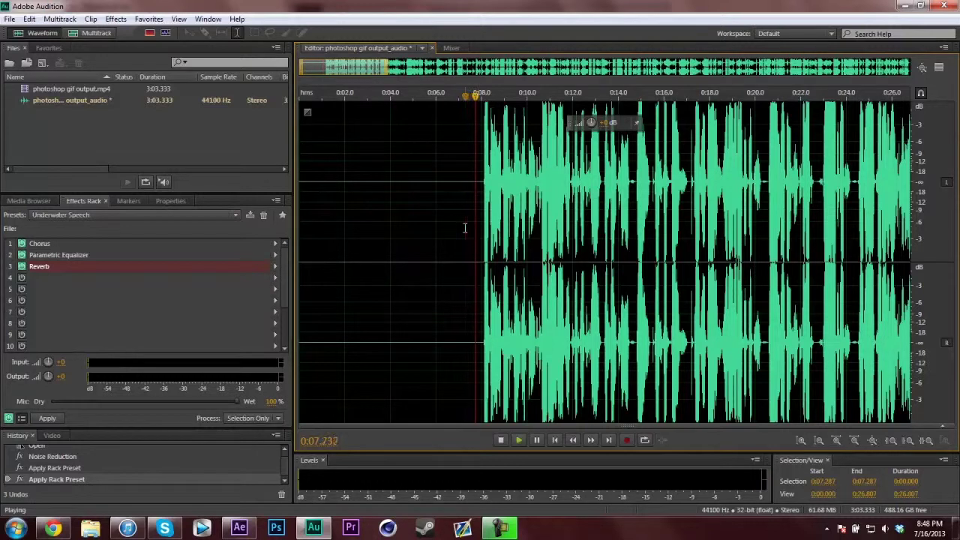
pyautogui.press('space')
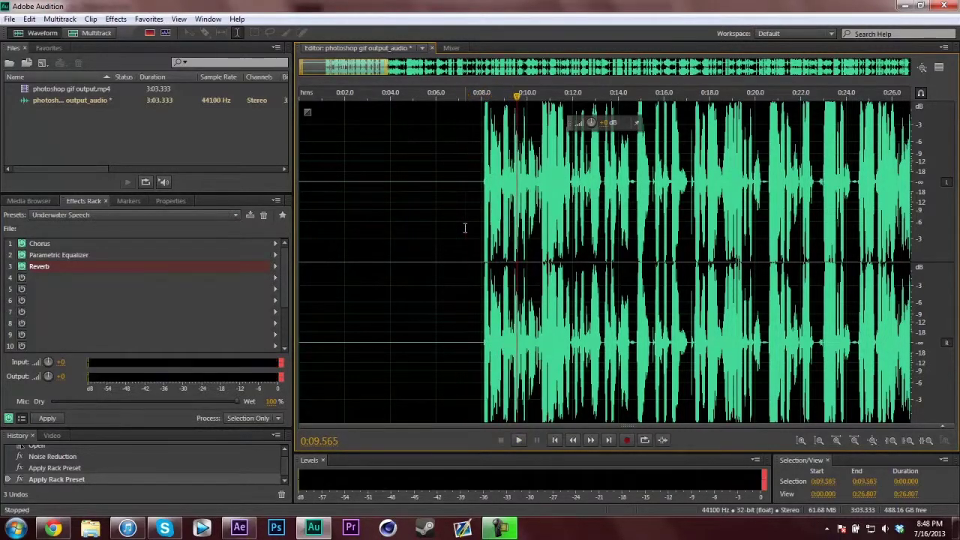
pyautogui.click(465, 227)
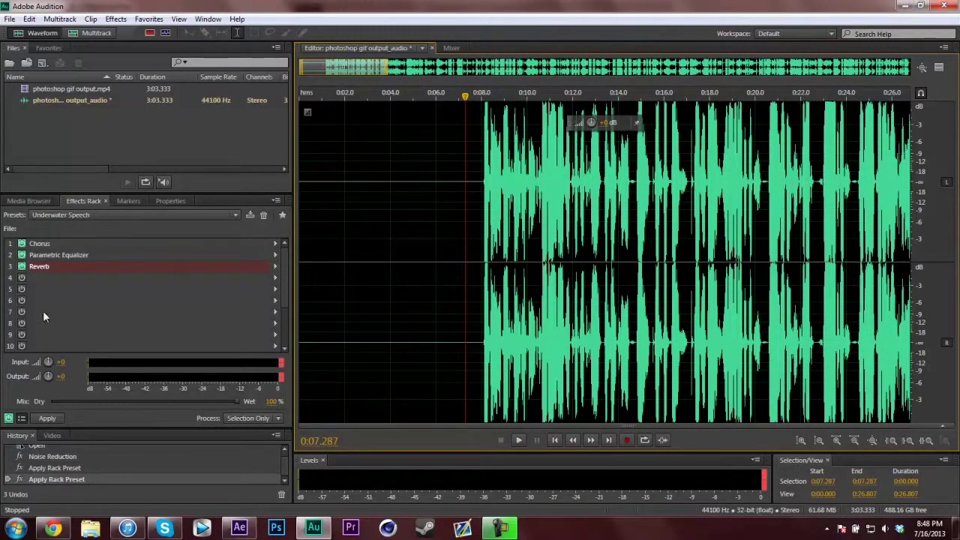
pyautogui.click(132, 215)
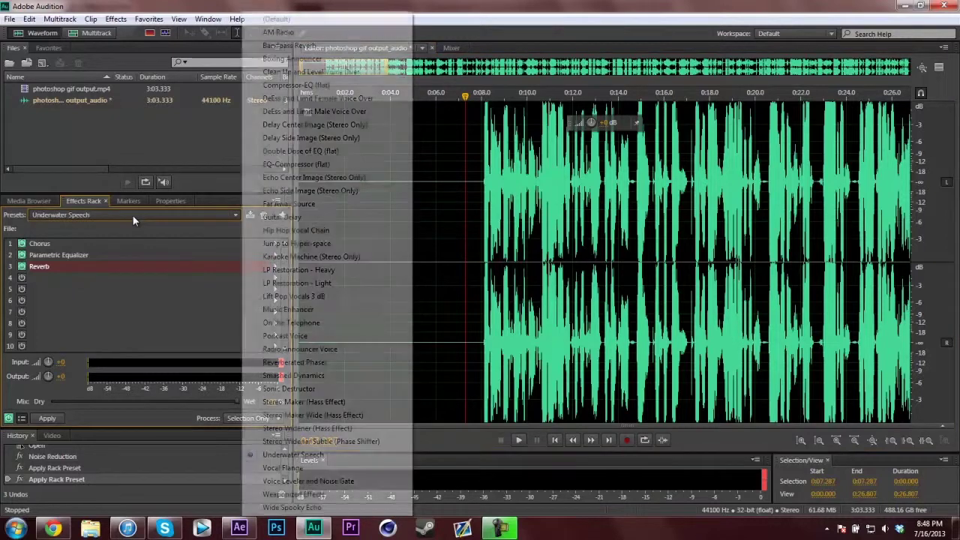
# Load the Radio Announcer Voice preset and preview it from just before the speech
pyautogui.click(316, 351)
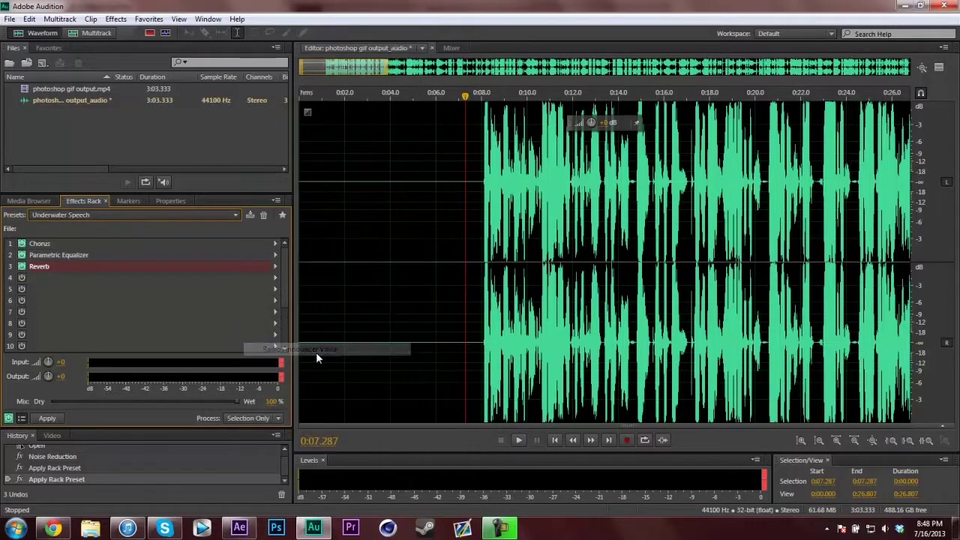
pyautogui.click(450, 216)
pyautogui.press('space')
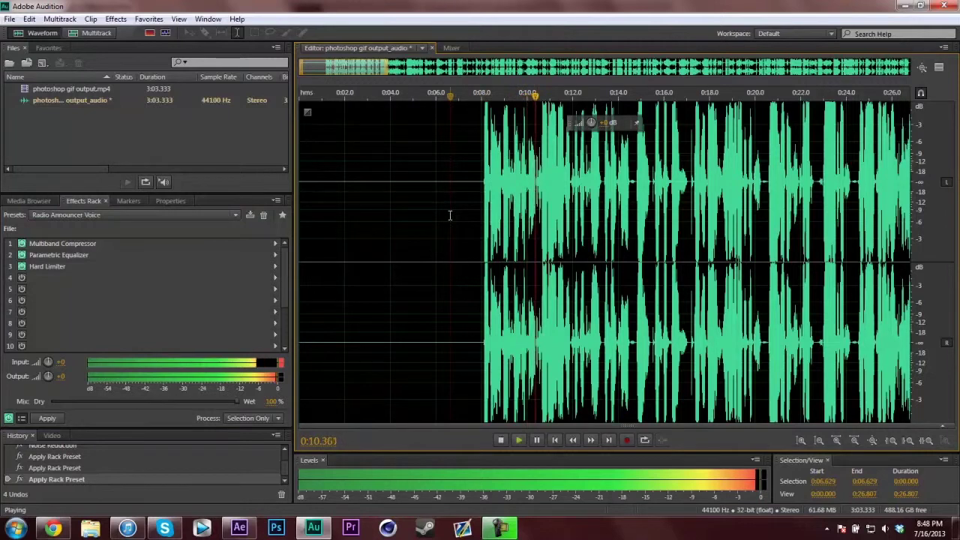
pyautogui.press('space')
# Load the Podcast Voice preset and preview it from 0:07.260
pyautogui.click(465, 206)
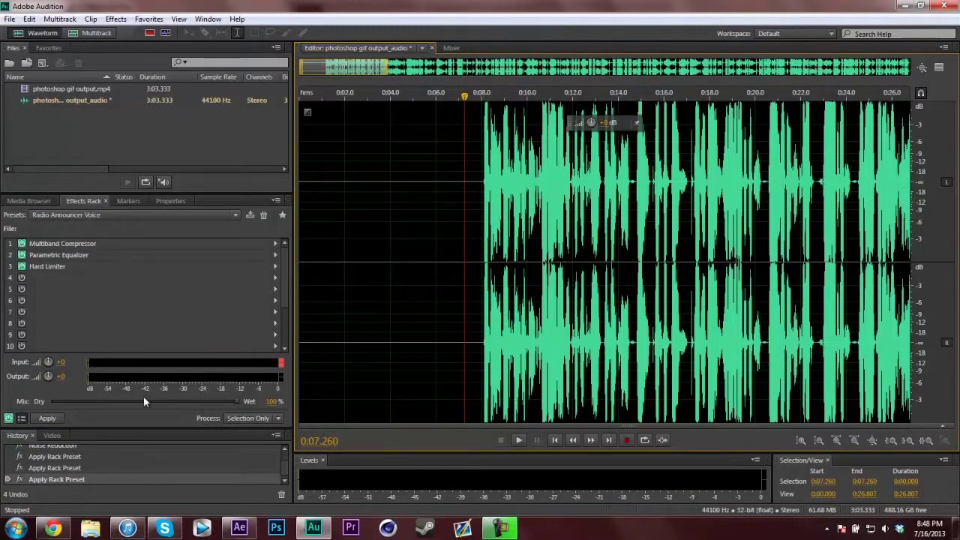
pyautogui.click(132, 217)
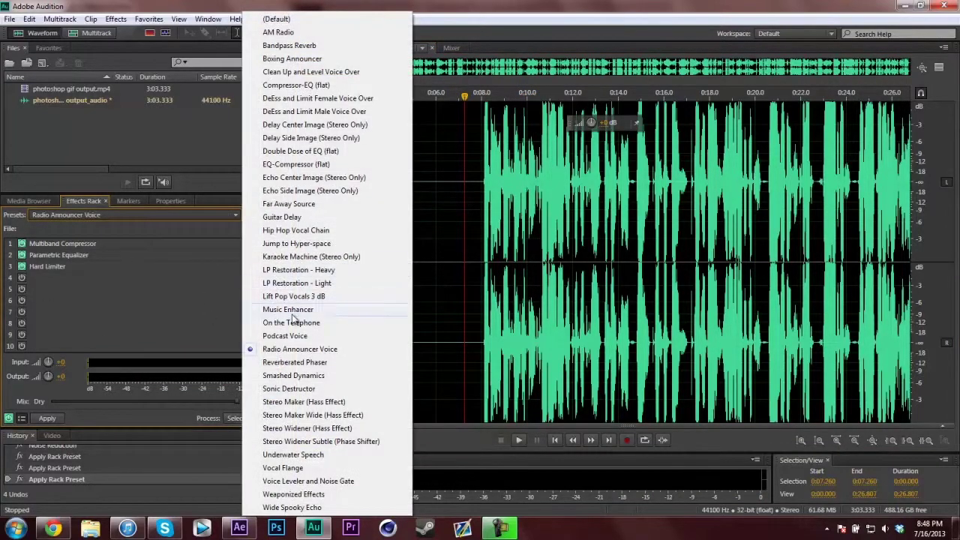
pyautogui.click(285, 336)
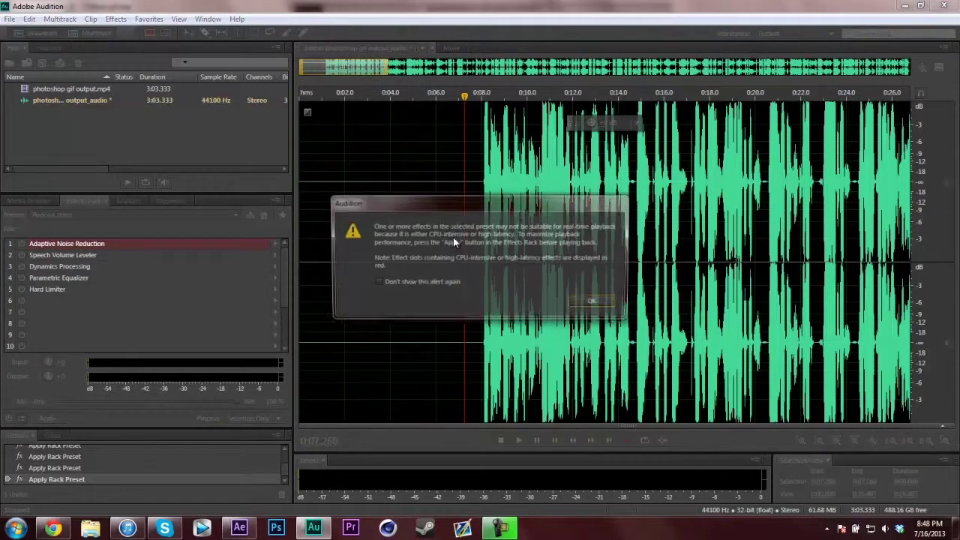
pyautogui.click(593, 302)
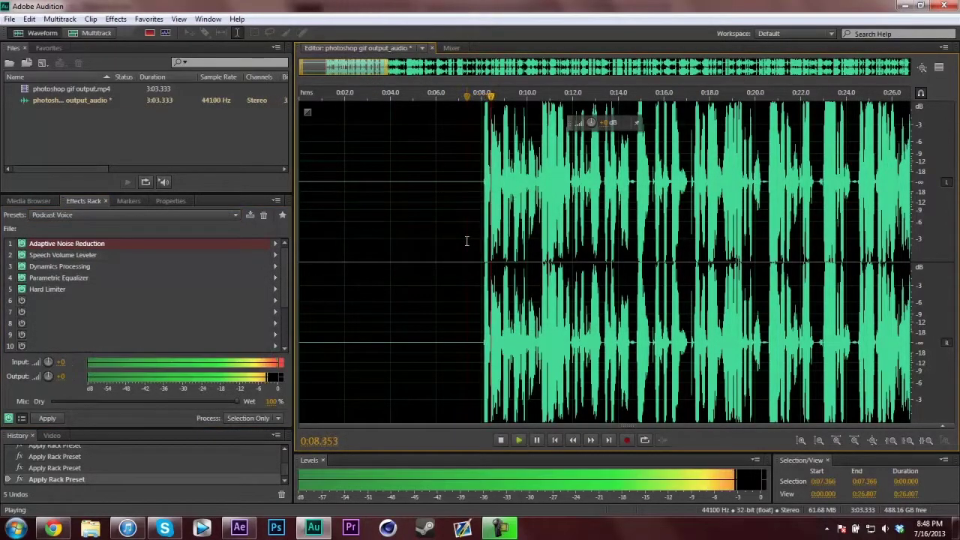
pyautogui.press('space')
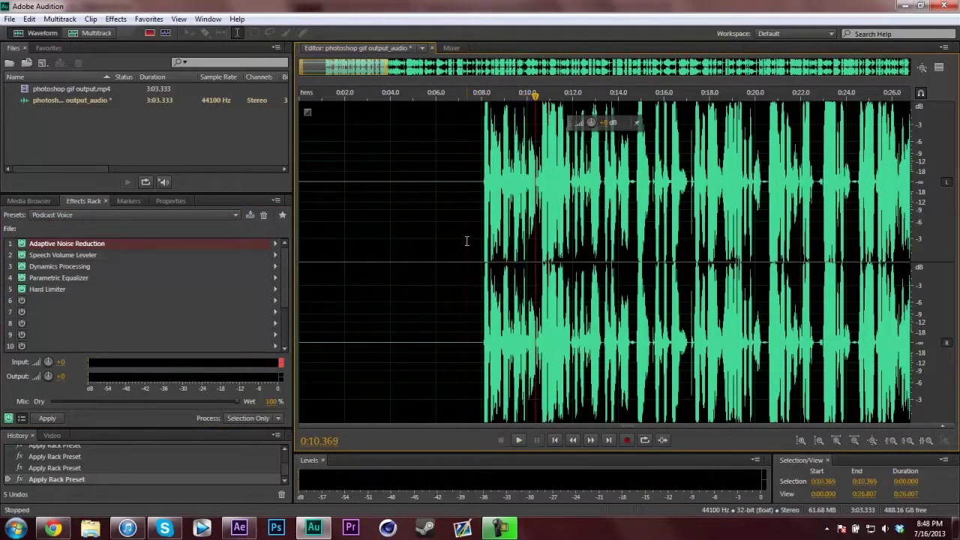
# Reset the effects rack to (Default) and play the narration without any effects
pyautogui.click(81, 216)
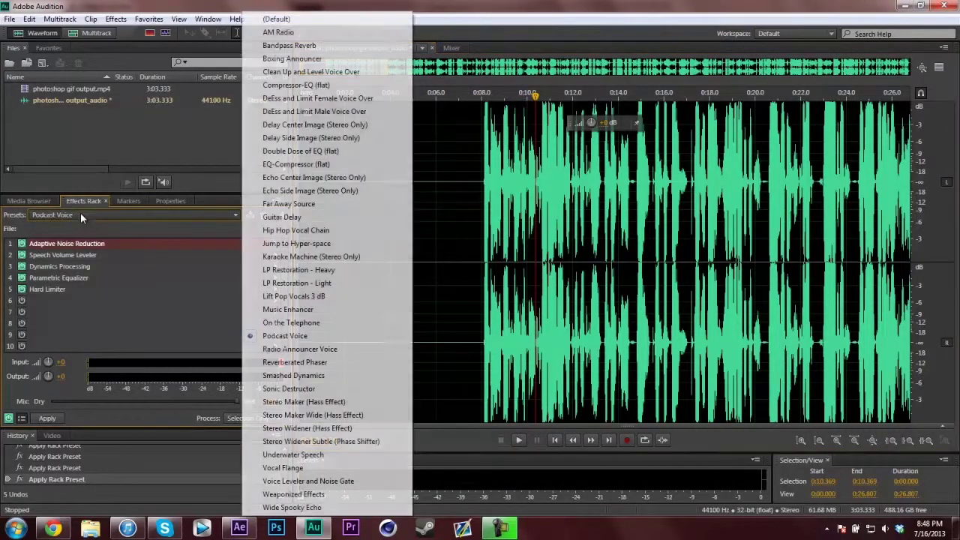
pyautogui.click(276, 18)
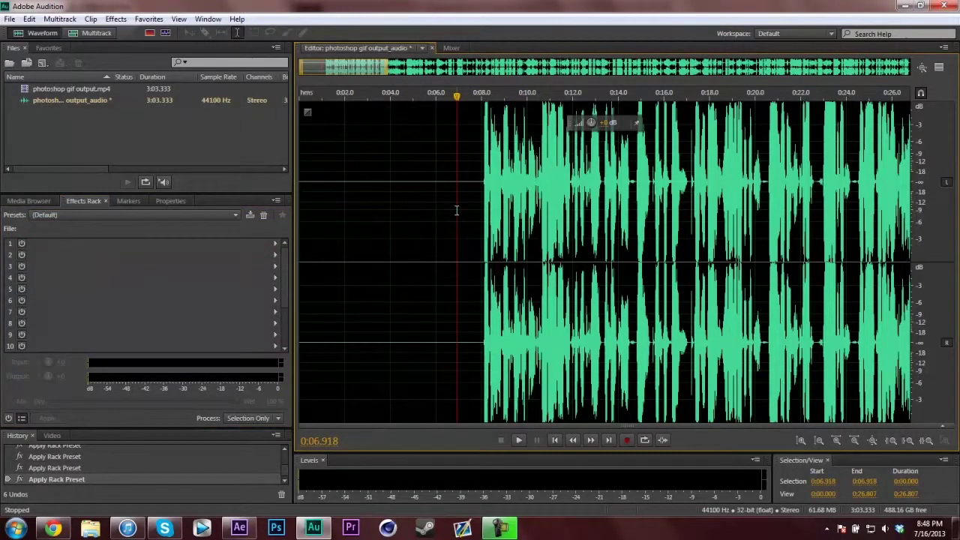
pyautogui.press('space')
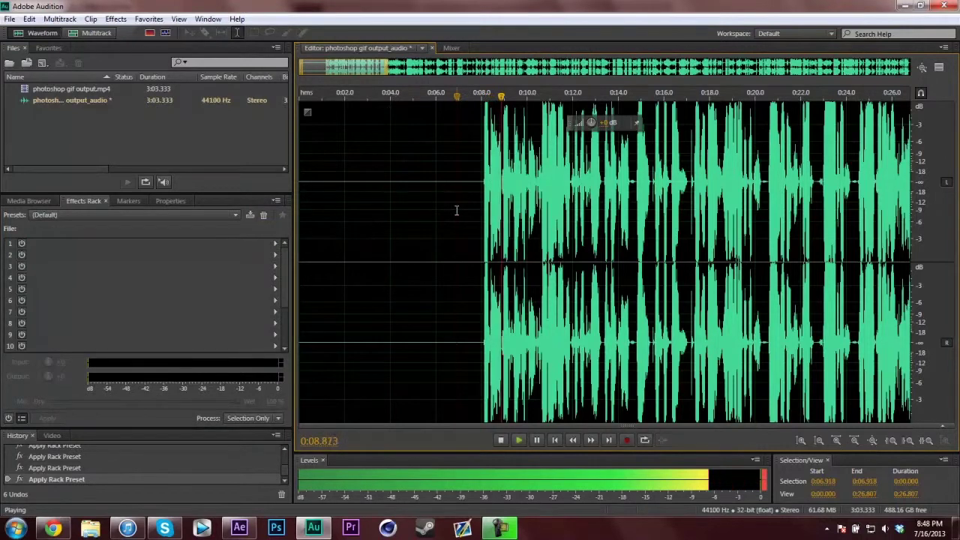
pyautogui.press('space')
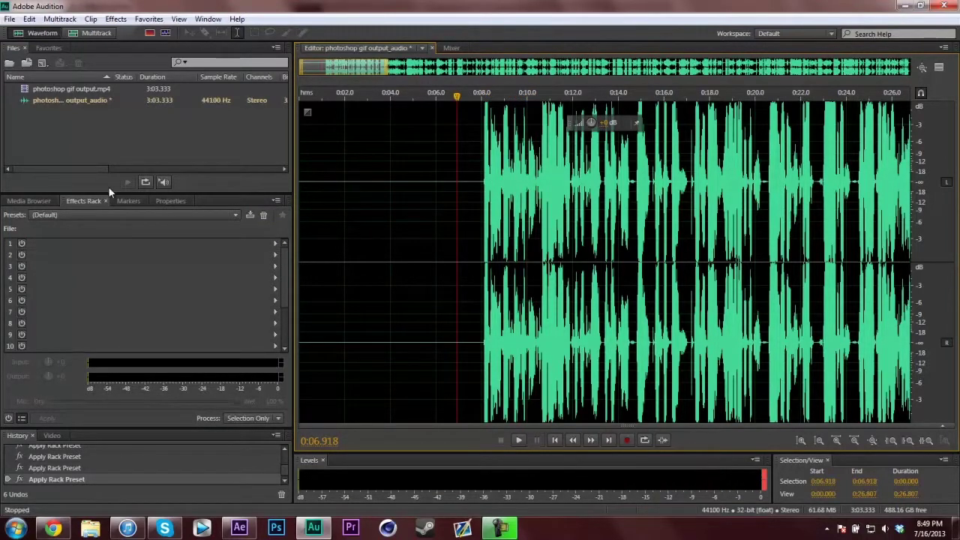
pyautogui.click(98, 215)
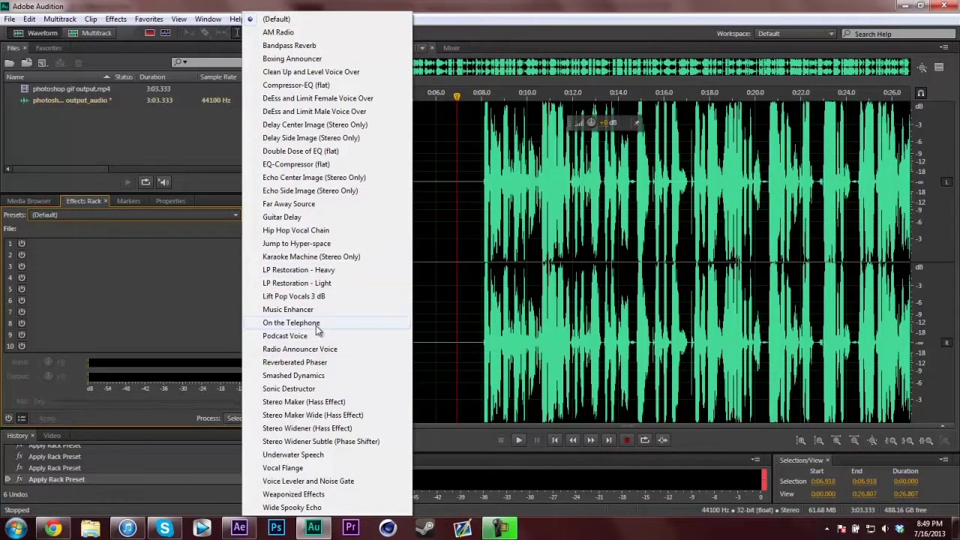
pyautogui.click(154, 288)
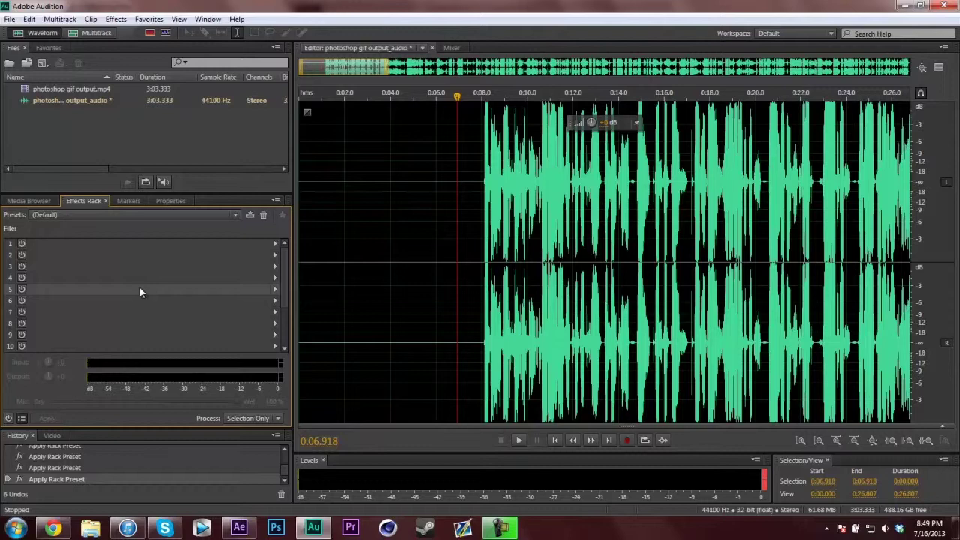
# Load the Radio Announcer Voice rack preset and apply it to the narration
pyautogui.click(93, 216)
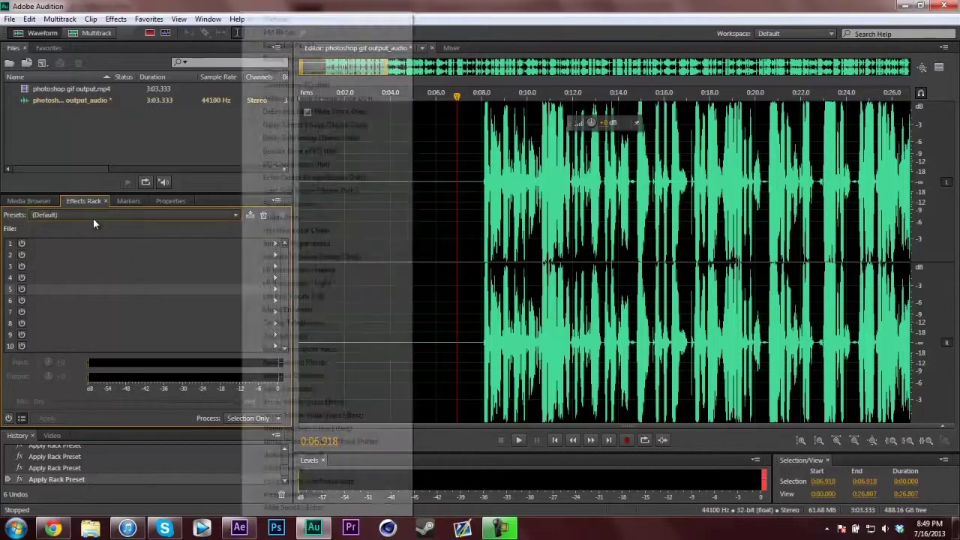
pyautogui.click(300, 349)
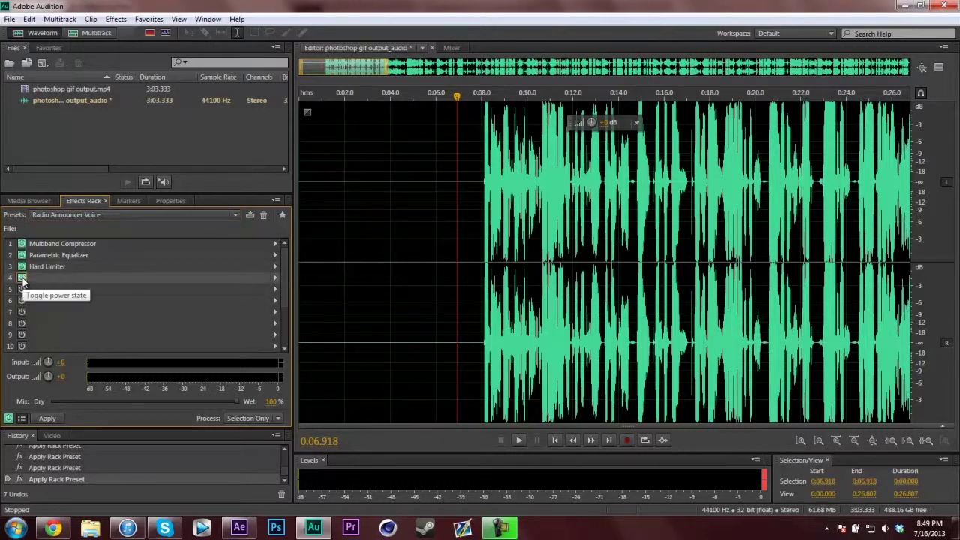
pyautogui.rightClick(54, 280)
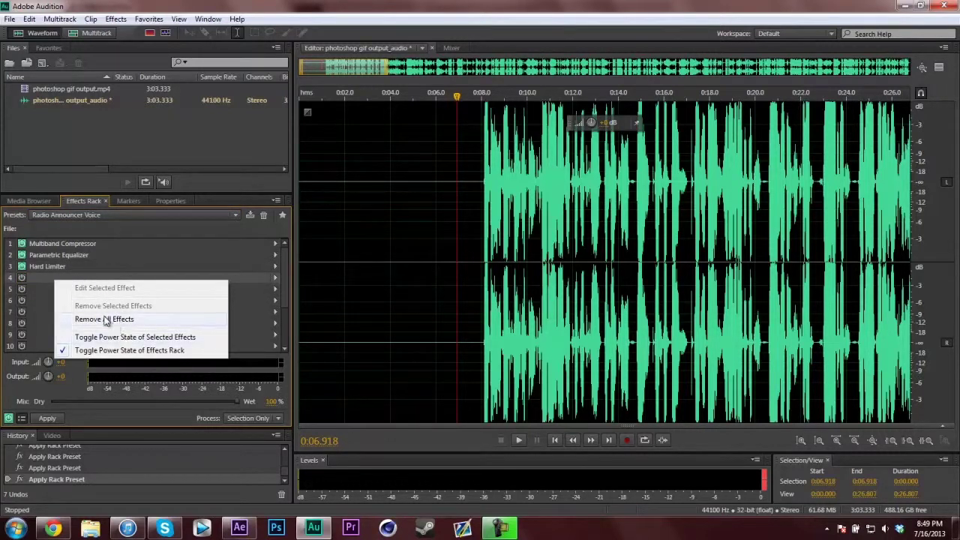
pyautogui.click(43, 278)
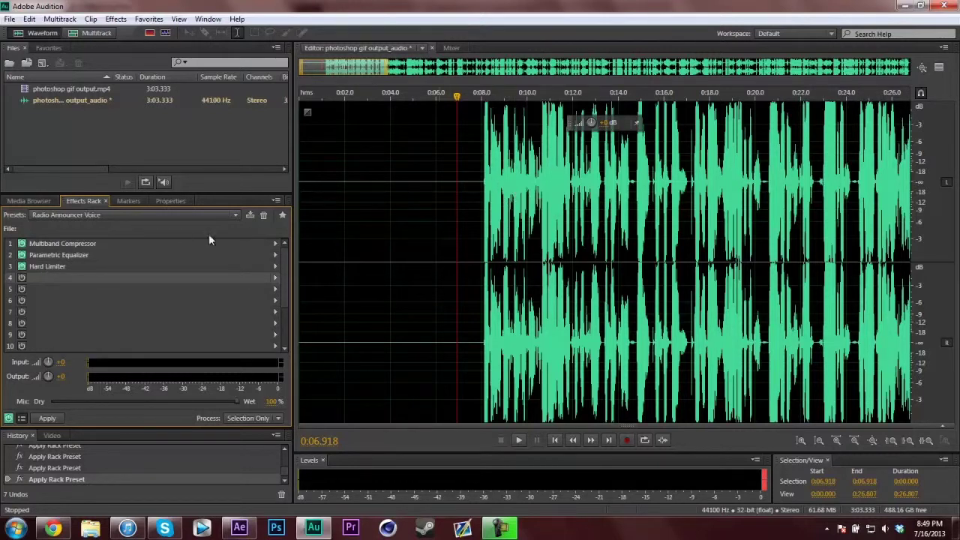
pyautogui.click(119, 217)
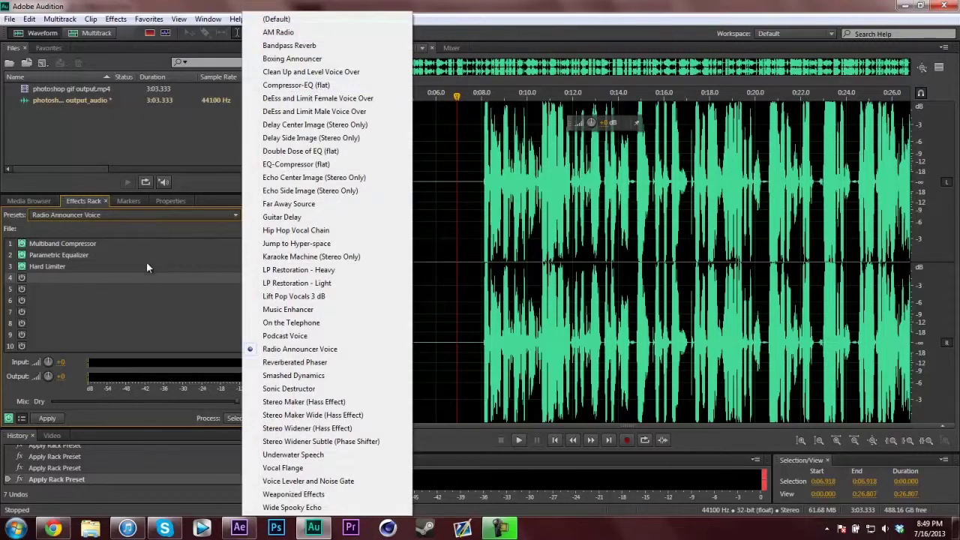
pyautogui.click(117, 301)
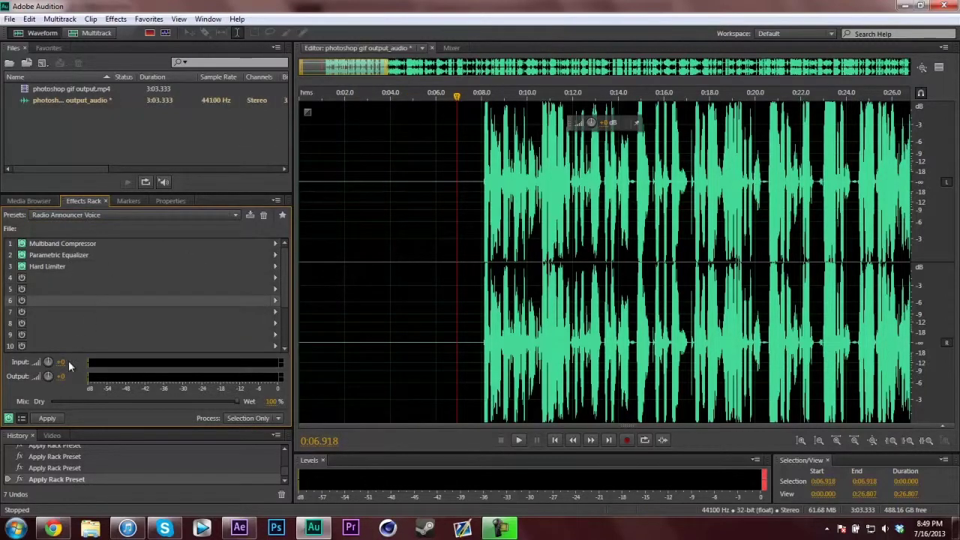
pyautogui.click(48, 418)
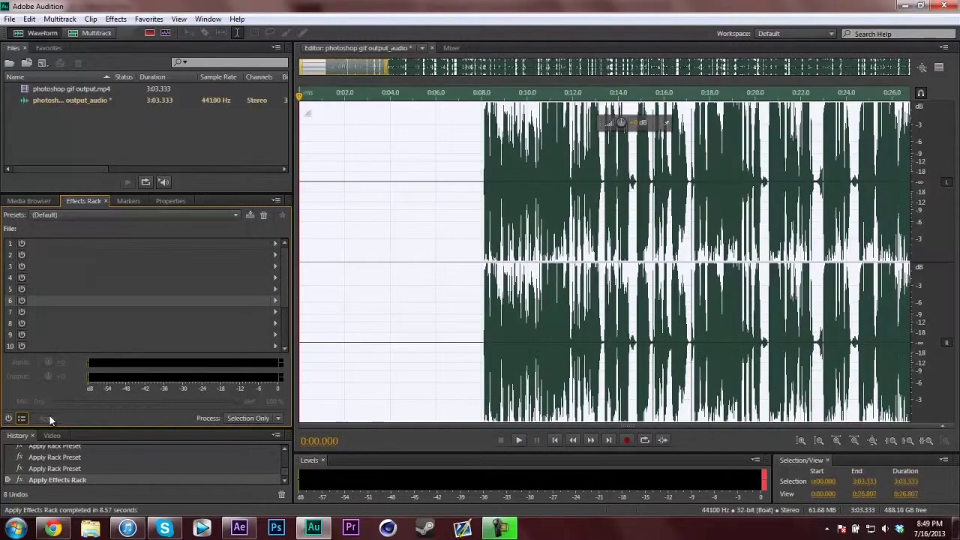
# Play the processed narration from 0:07.681, then return the playhead to 0:06.000
pyautogui.click(474, 219)
pyautogui.press('space')
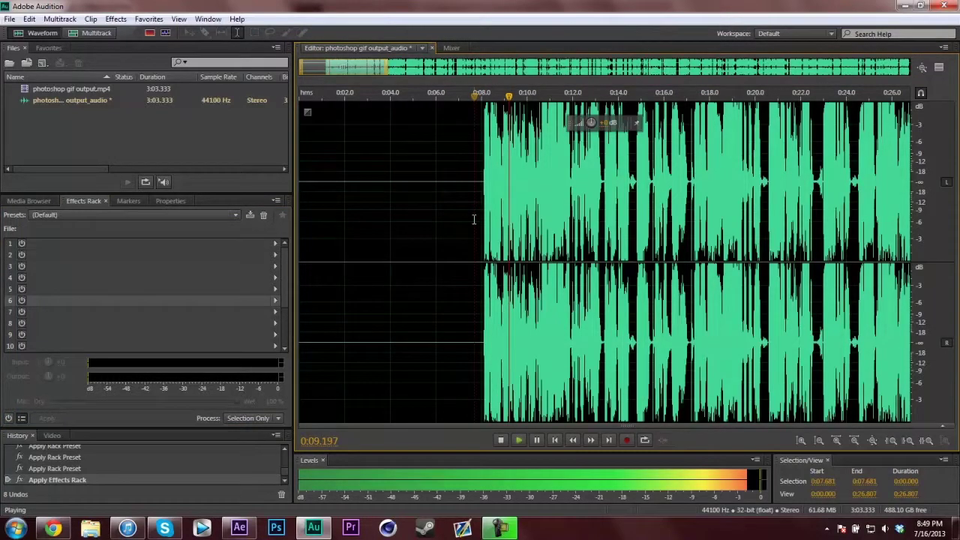
pyautogui.press('space')
pyautogui.click(439, 207)
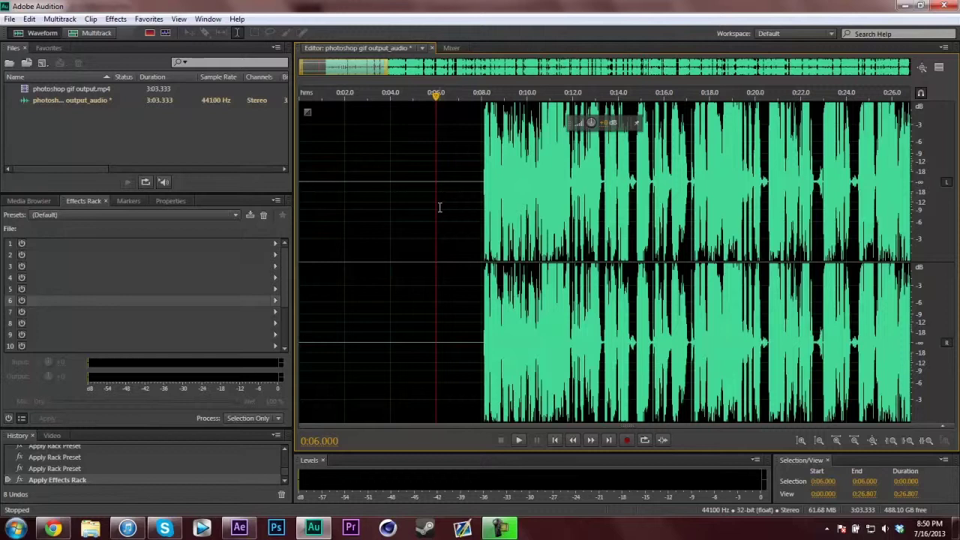
# Export the narration as 'photoshop gif output_audio.wav', Wave PCM, 44100 Hz stereo 32-bit
pyautogui.click(10, 20)
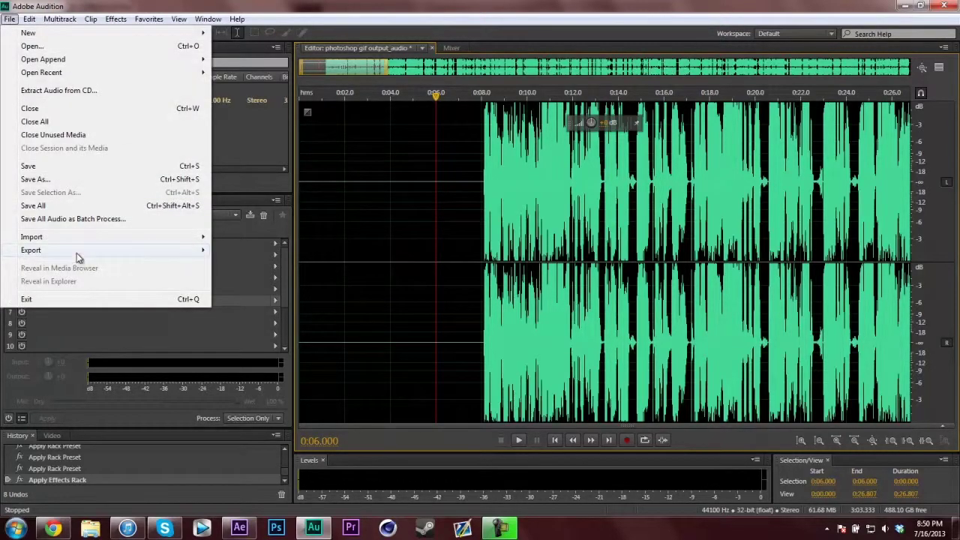
pyautogui.moveTo(77, 253)
pyautogui.click(248, 252)
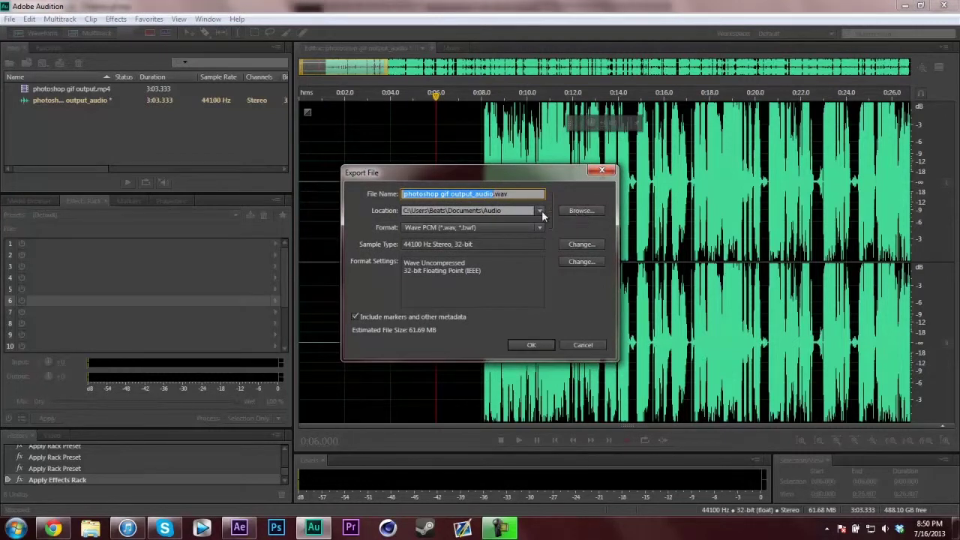
pyautogui.click(529, 344)
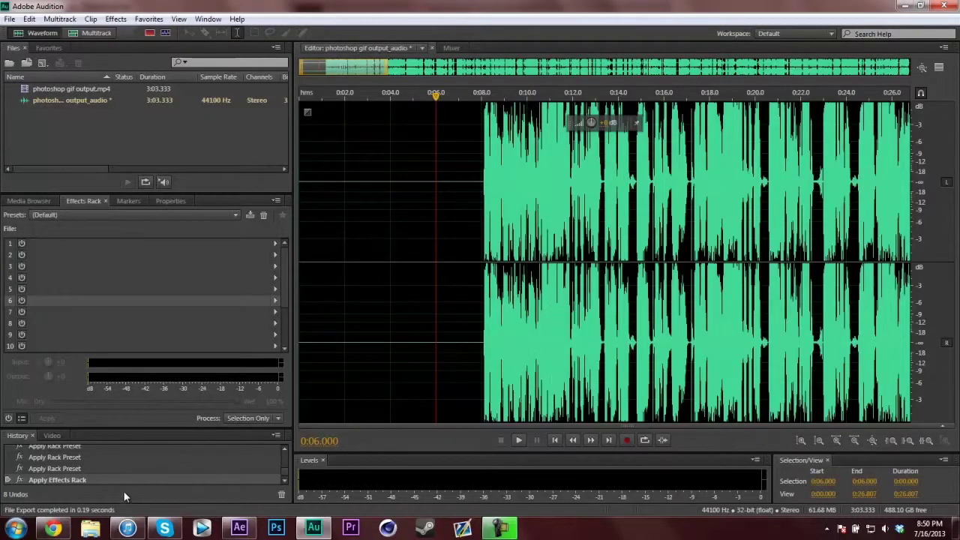